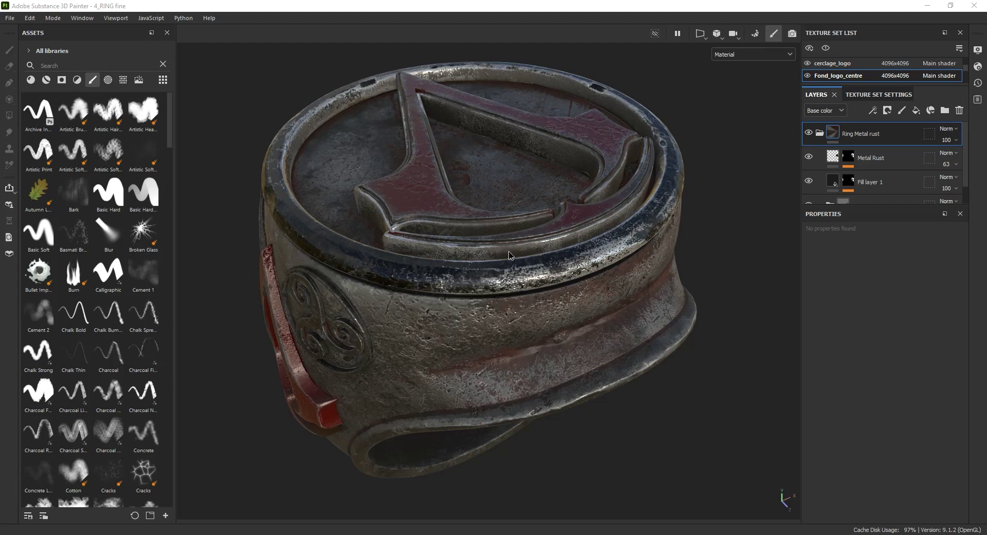
# Add celtic clean.jpg, cercle clean.jpg and triangle clean.jpg from the REF folder to the resources for import
pyautogui.click(8, 18)
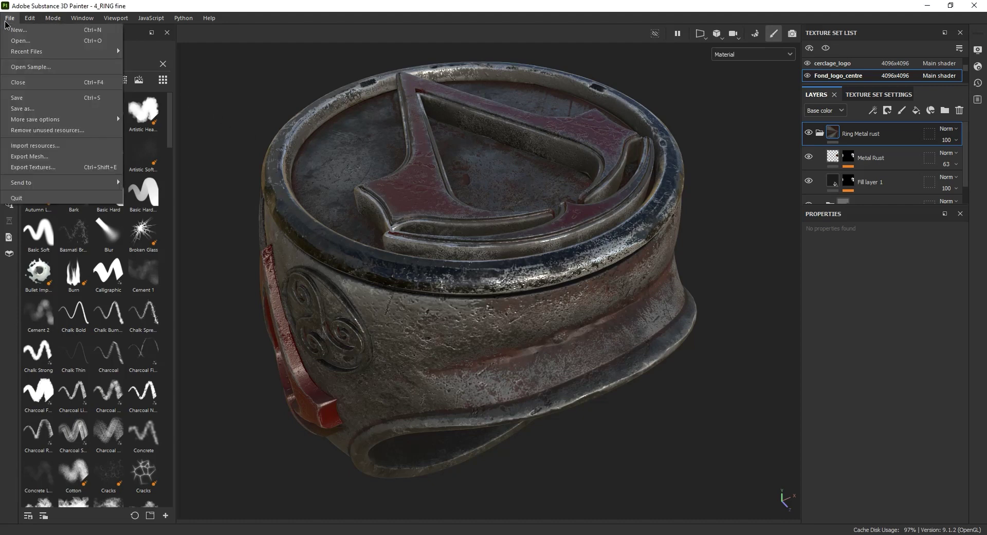
pyautogui.click(43, 146)
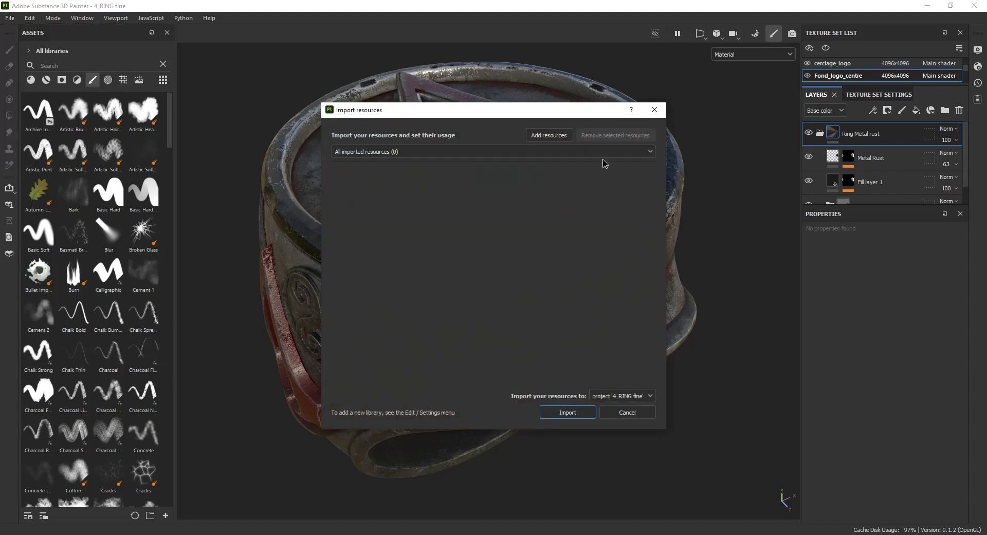
pyautogui.click(557, 139)
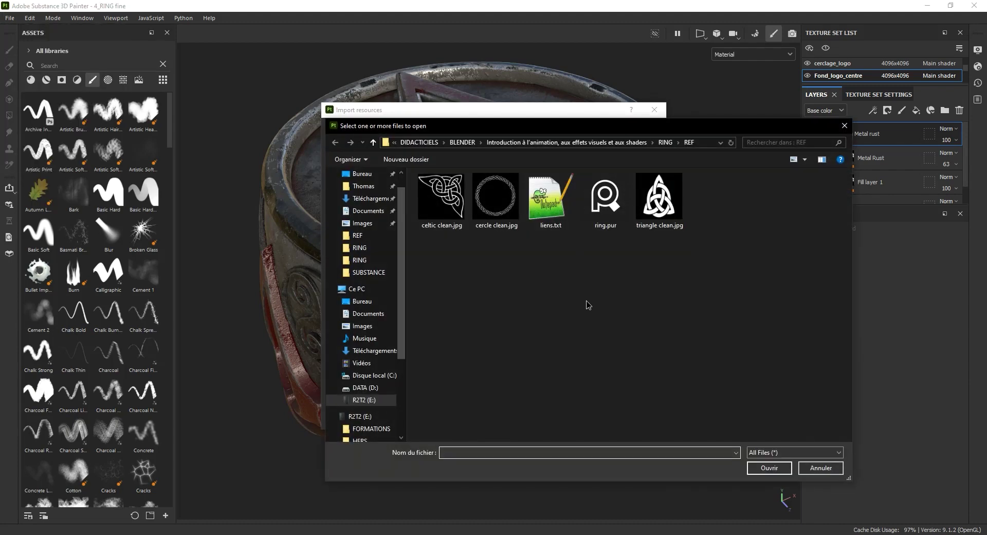
pyautogui.keyDown('ctrl'); pyautogui.click(495, 201); pyautogui.keyUp('ctrl')
pyautogui.keyDown('ctrl'); pyautogui.moveTo(659, 200); pyautogui.dragTo(669, 208); pyautogui.keyUp('ctrl')
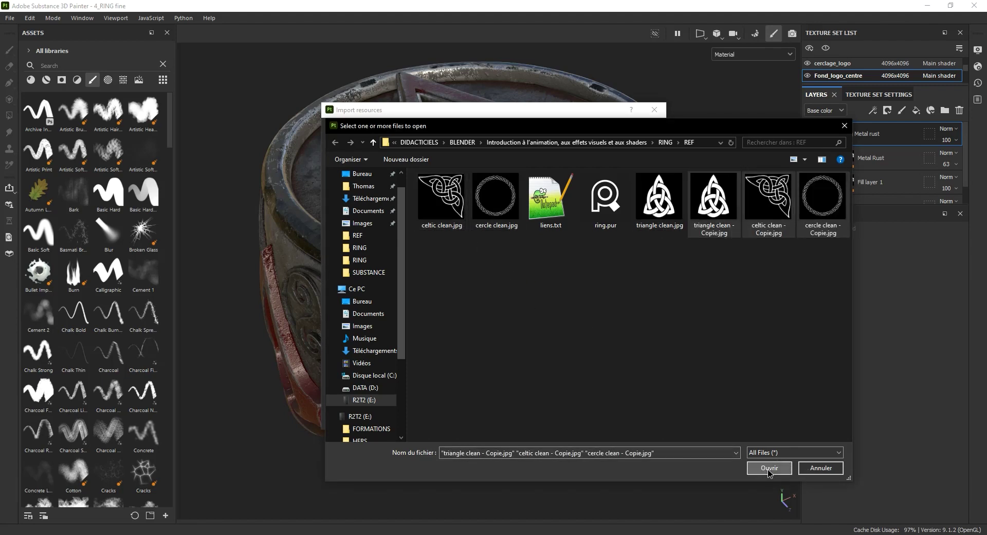
pyautogui.click(452, 220)
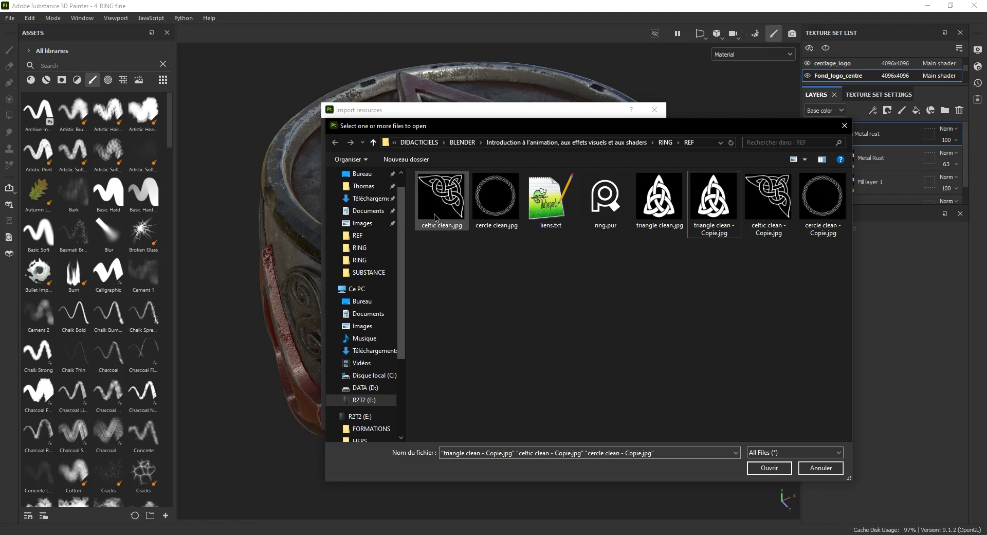
pyautogui.keyDown('ctrl'); pyautogui.click(495, 205); pyautogui.keyUp('ctrl')
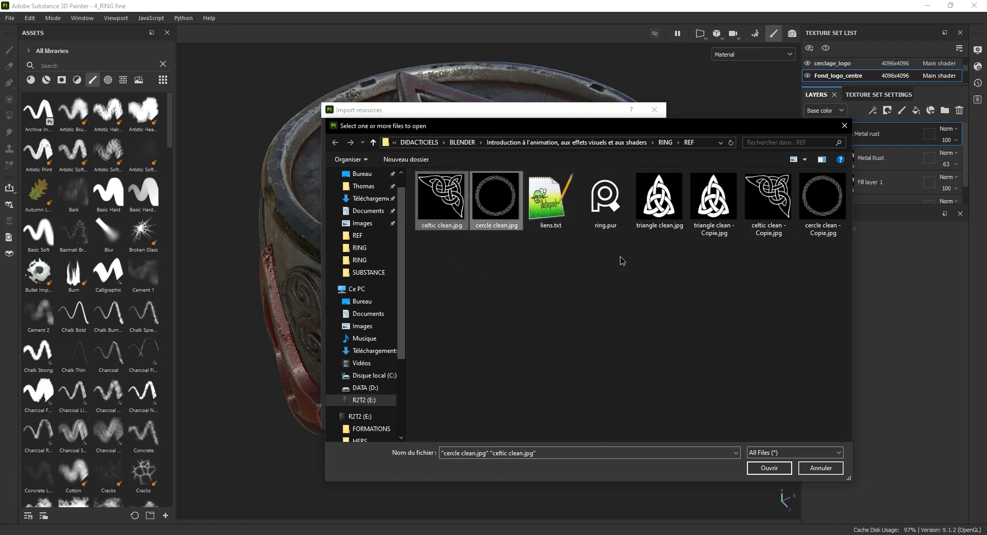
pyautogui.keyDown('ctrl'); pyautogui.click(664, 204); pyautogui.keyUp('ctrl')
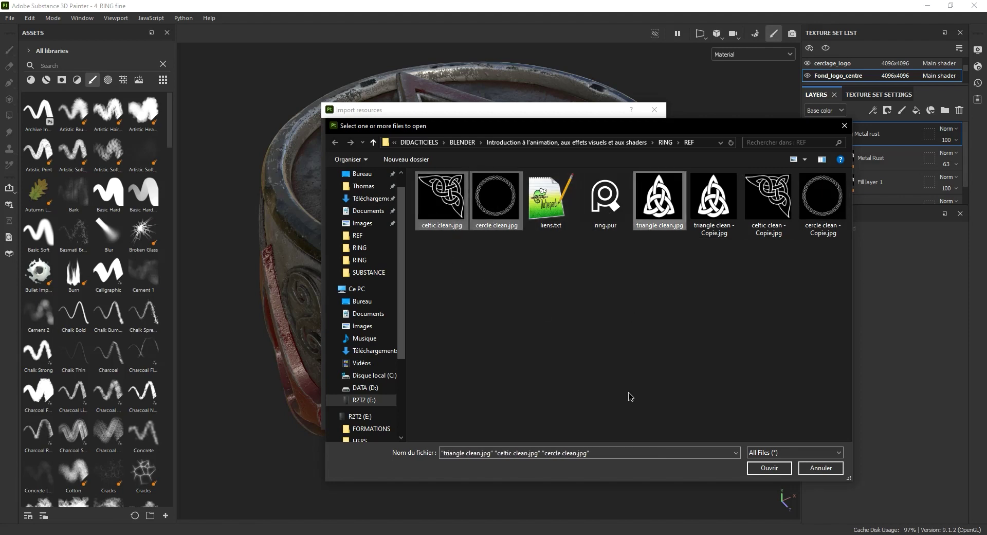
pyautogui.click(767, 468)
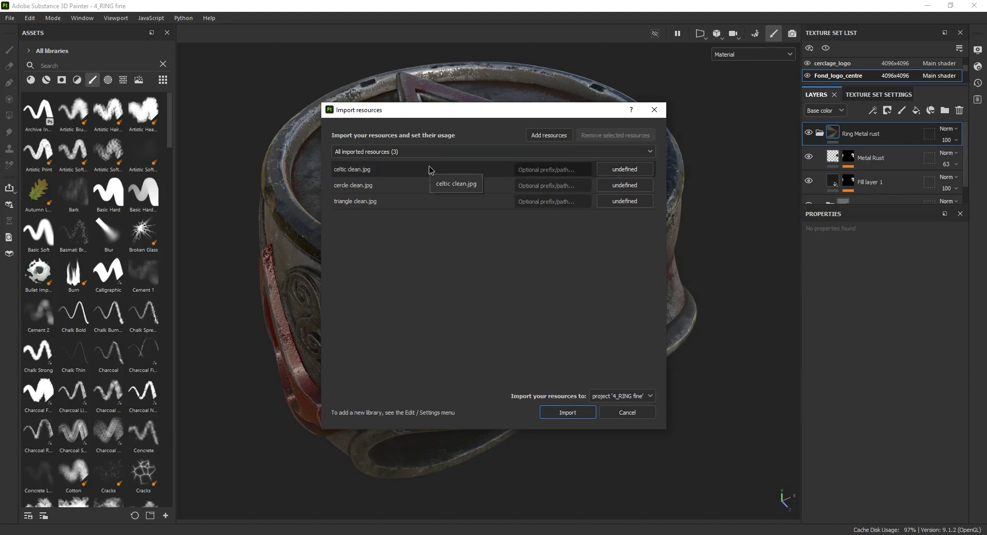
# Set the usage of all three listed images to alpha
pyautogui.click(625, 169)
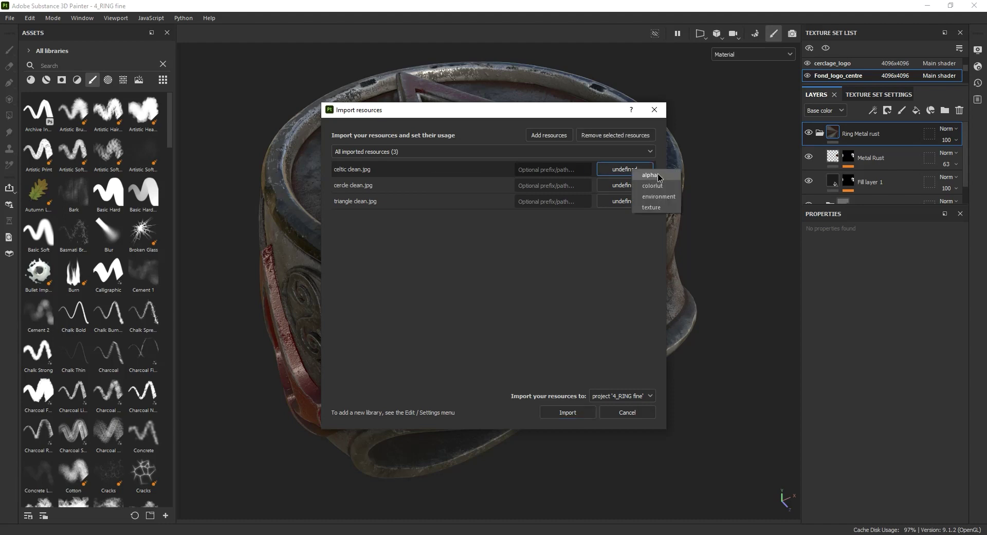
pyautogui.click(659, 175)
pyautogui.click(625, 185)
pyautogui.click(651, 191)
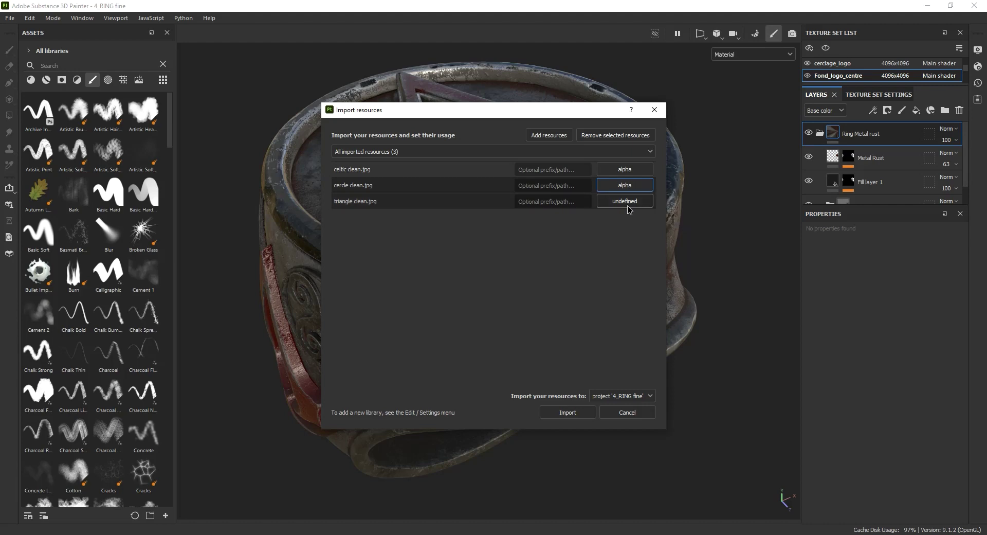
pyautogui.click(627, 205)
pyautogui.click(649, 208)
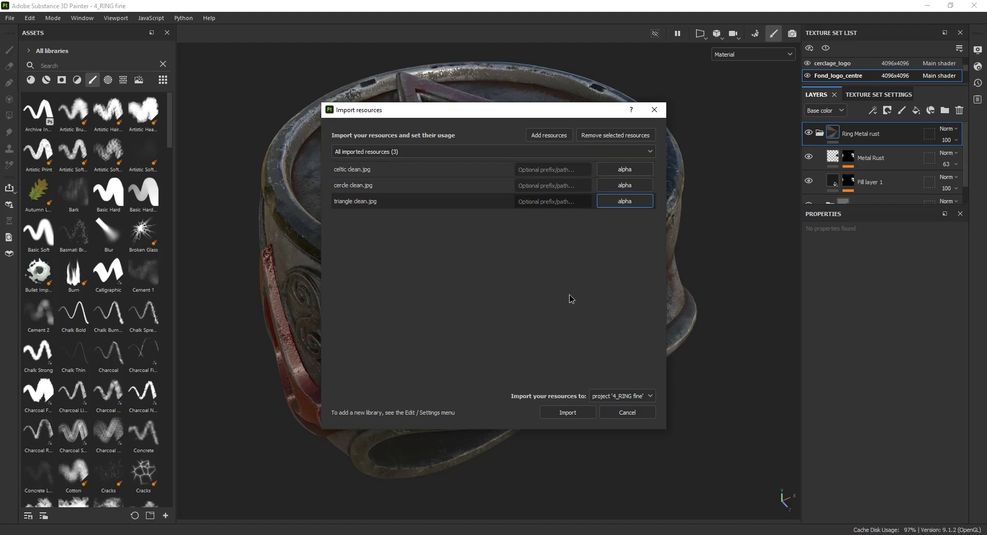
# Import the three alphas into the project '4_RING fine'
pyautogui.click(627, 403)
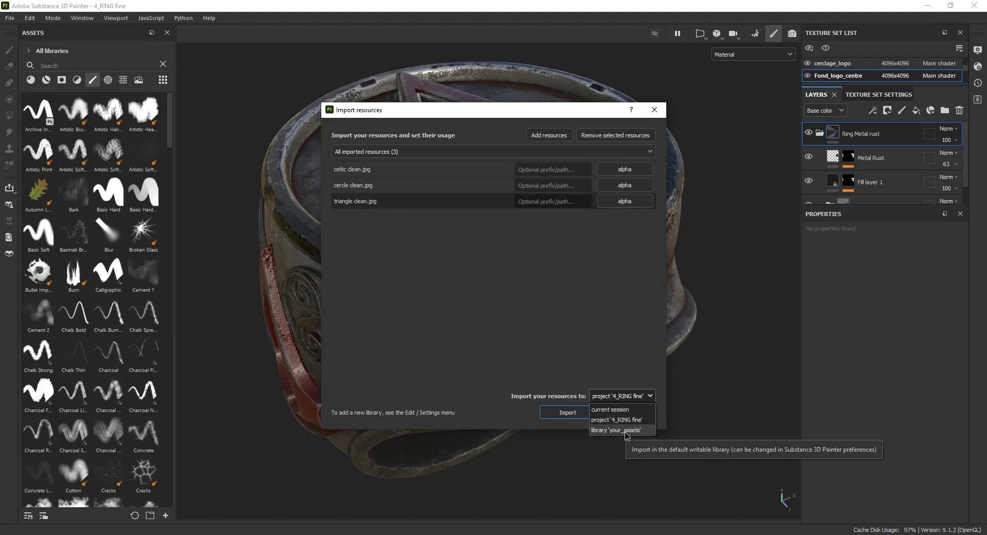
pyautogui.click(617, 420)
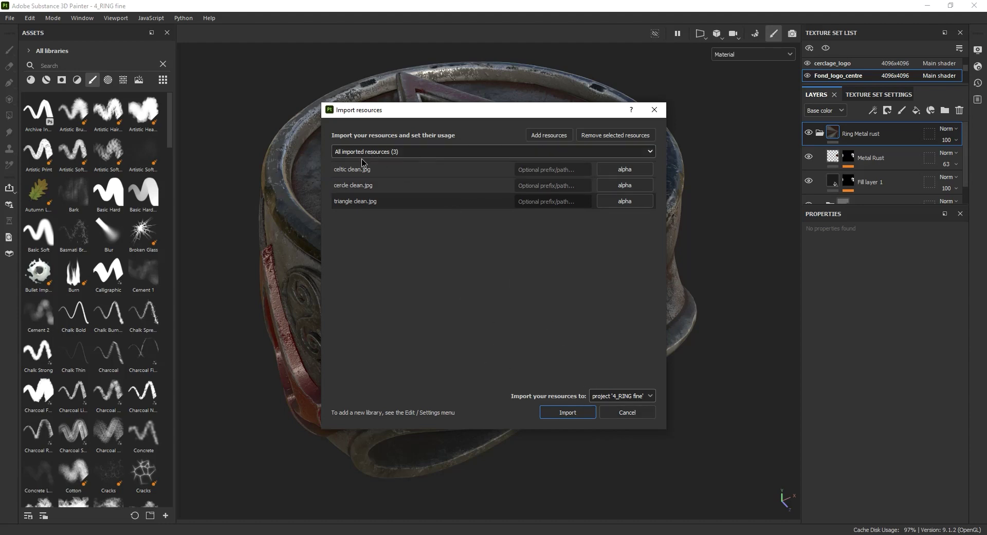
pyautogui.click(571, 412)
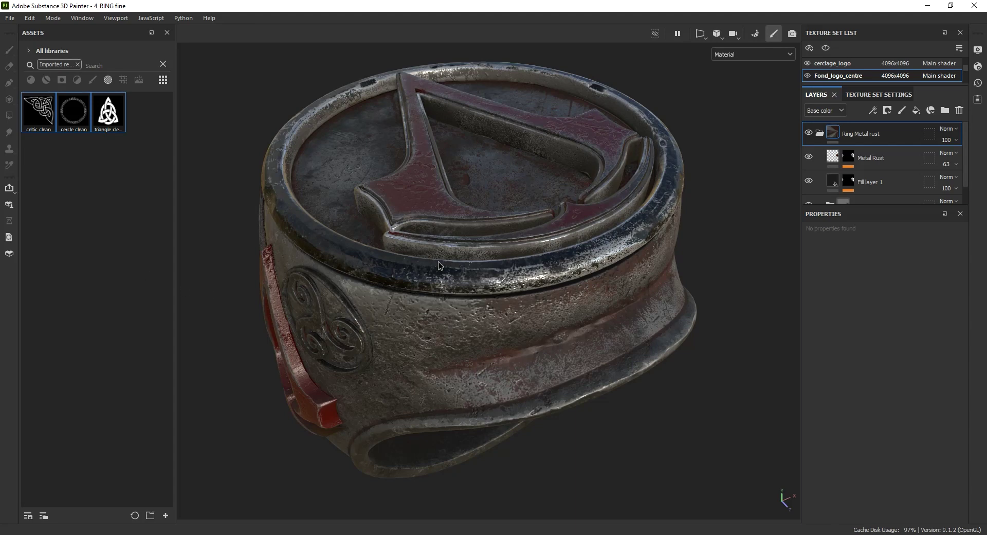
# Add a paint layer above the Ring Metal rust folder in the Fond_logo_centre texture set and name it celtic
pyautogui.keyDown('alt'); pyautogui.moveTo(353, 175); pyautogui.dragTo(356, 178); pyautogui.keyUp('alt')
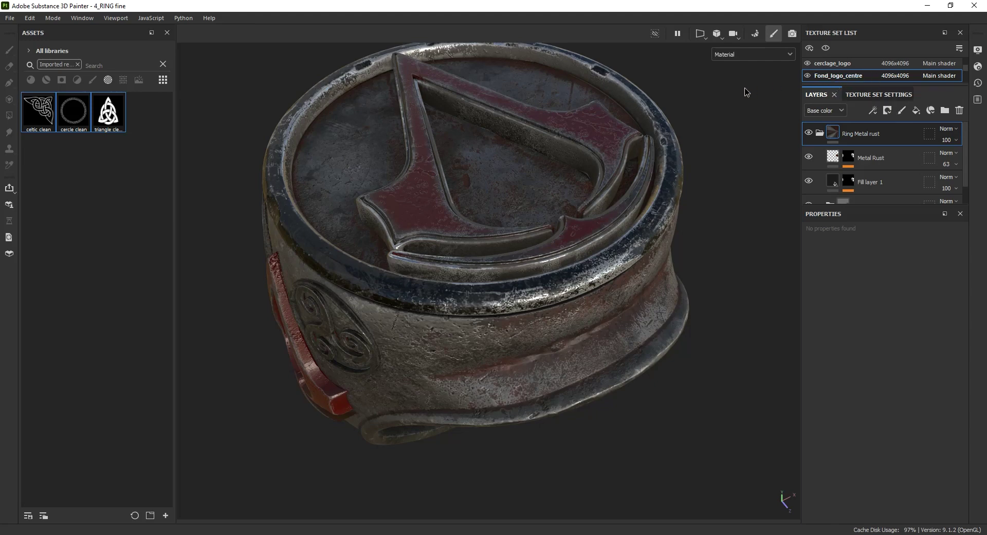
pyautogui.click(808, 76)
pyautogui.click(809, 76)
pyautogui.moveTo(830, 207); pyautogui.dragTo(844, 262)
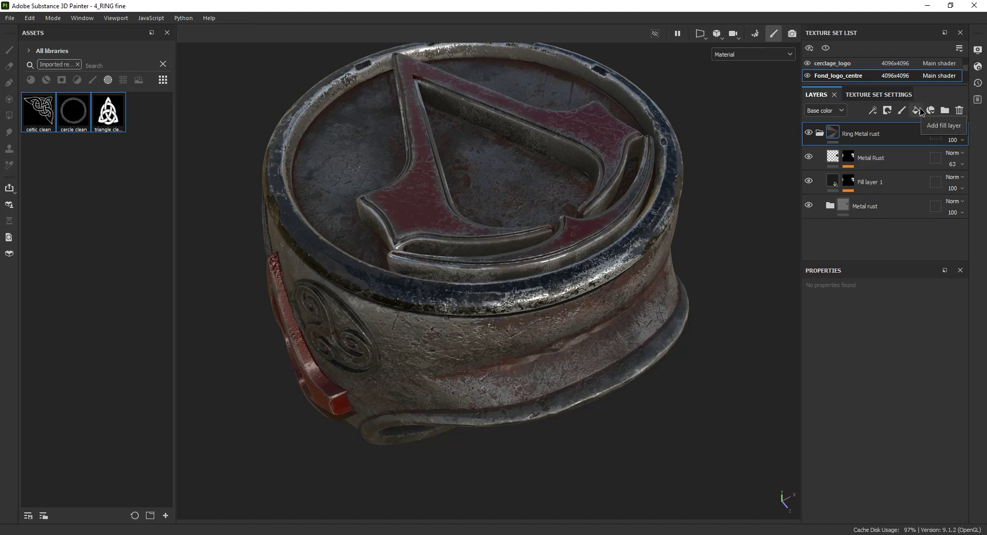
pyautogui.click(902, 111)
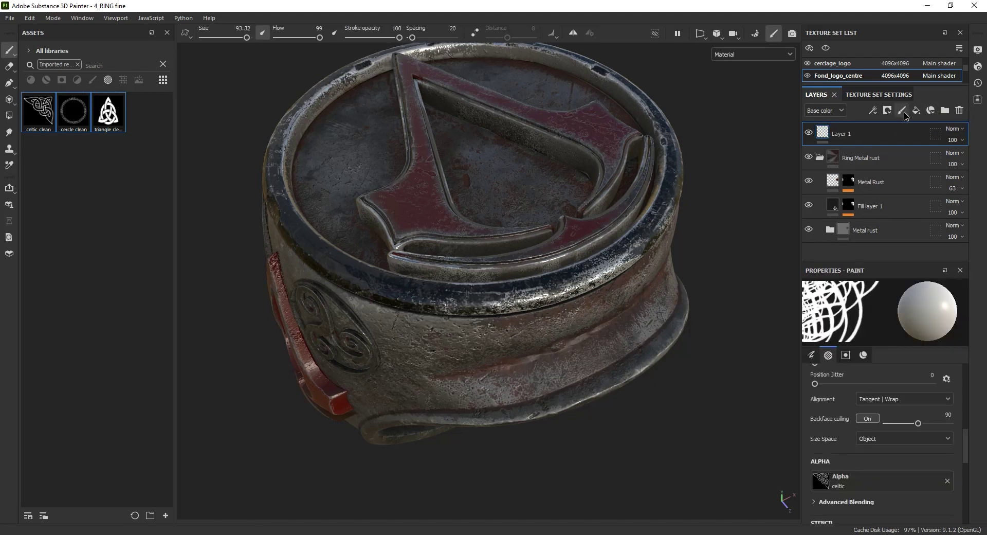
pyautogui.doubleClick(840, 134)
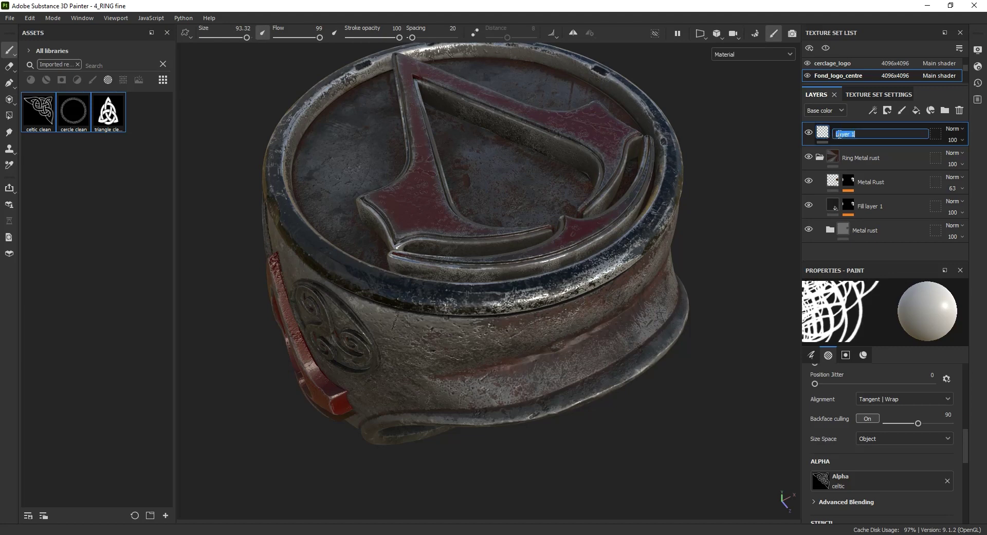
pyautogui.write('celt')
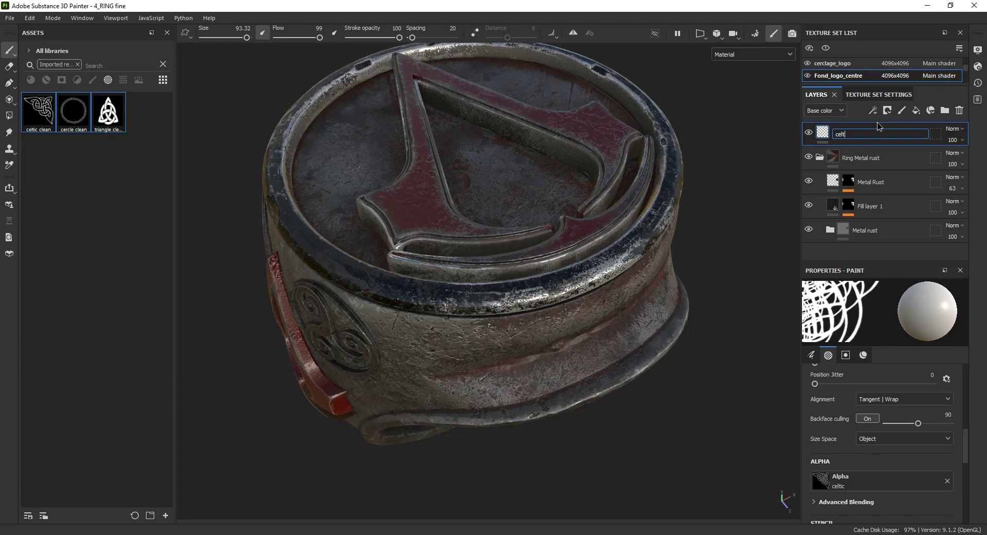
pyautogui.press('Return')
# Set the Height value of the celtic layer's paint material to 0.5673
pyautogui.scroll(-3, 885, 392)
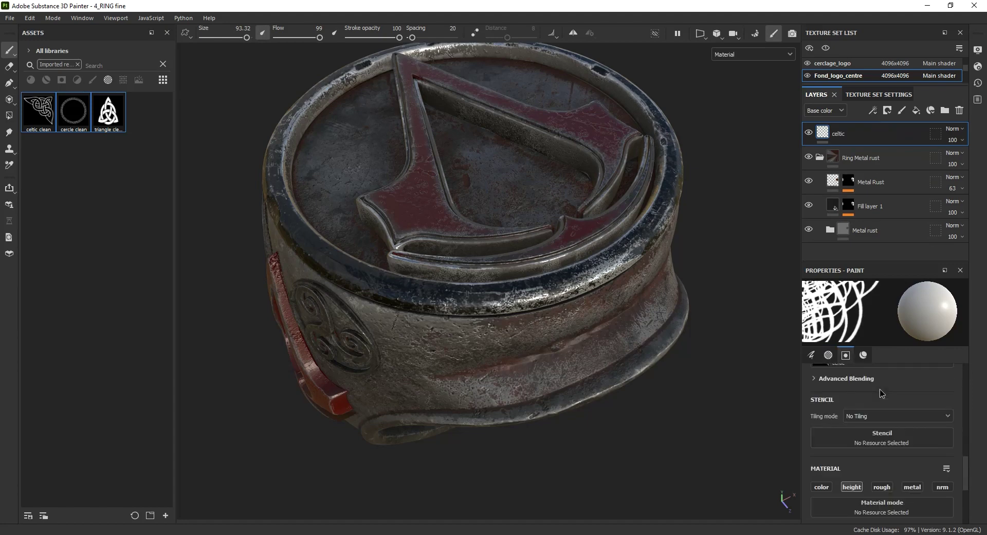
pyautogui.click(852, 487)
pyautogui.scroll(-1, 907, 466)
pyautogui.scroll(-1, 909, 463)
pyautogui.scroll(1, 909, 463)
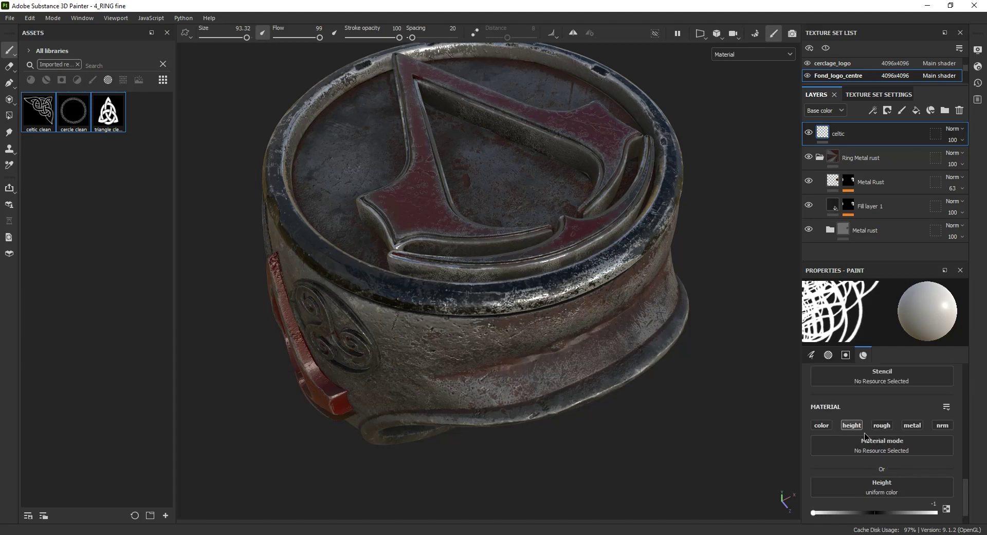
pyautogui.scroll(-1, 880, 446)
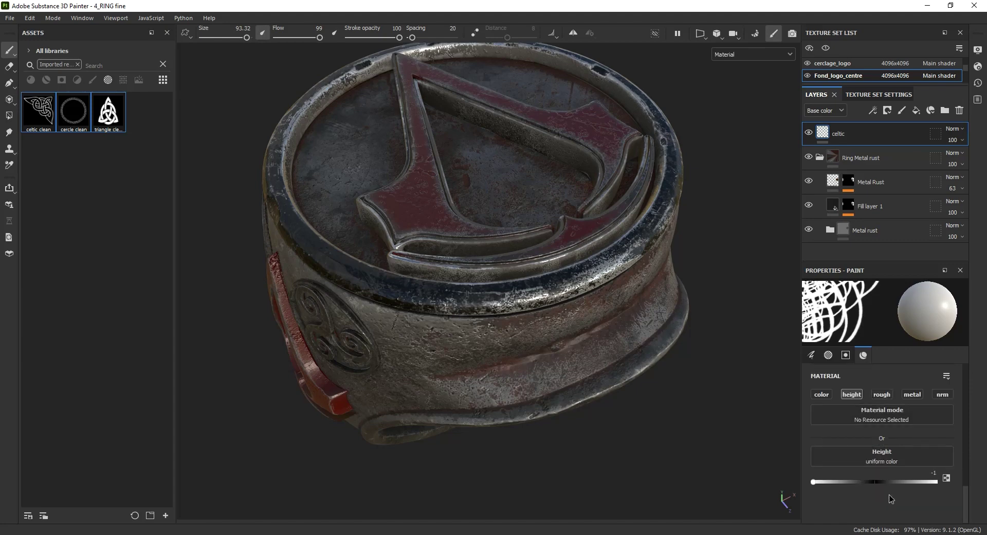
pyautogui.moveTo(880, 482); pyautogui.dragTo(910, 482)
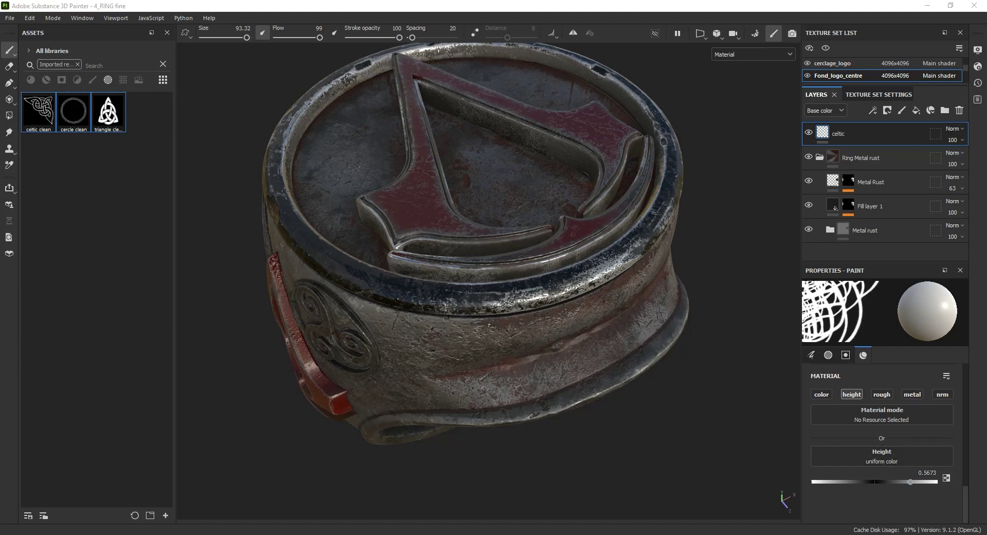
# Replace the brush's celtic alpha with the imported cercle clean alpha
pyautogui.scroll(1, 868, 447)
pyautogui.scroll(2, 869, 448)
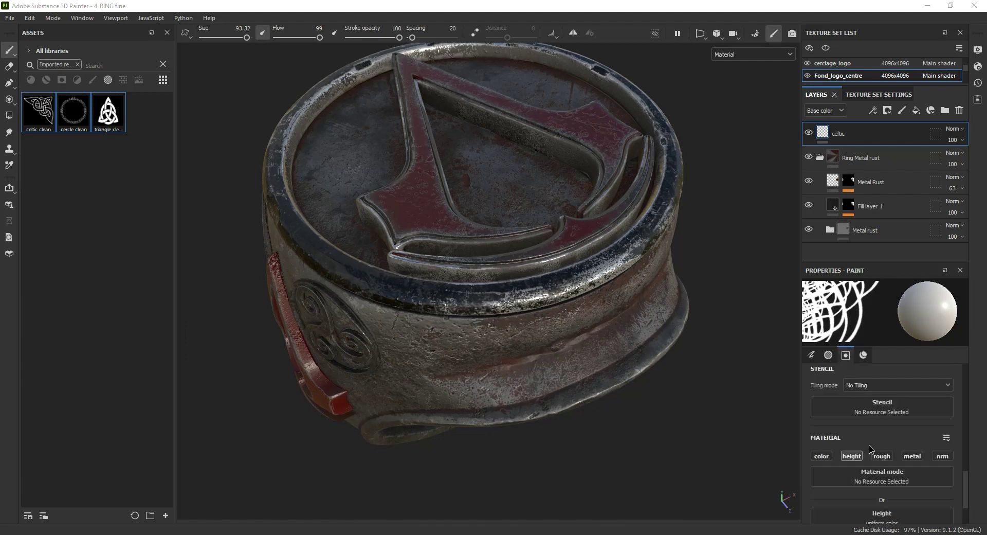
pyautogui.scroll(2, 871, 450)
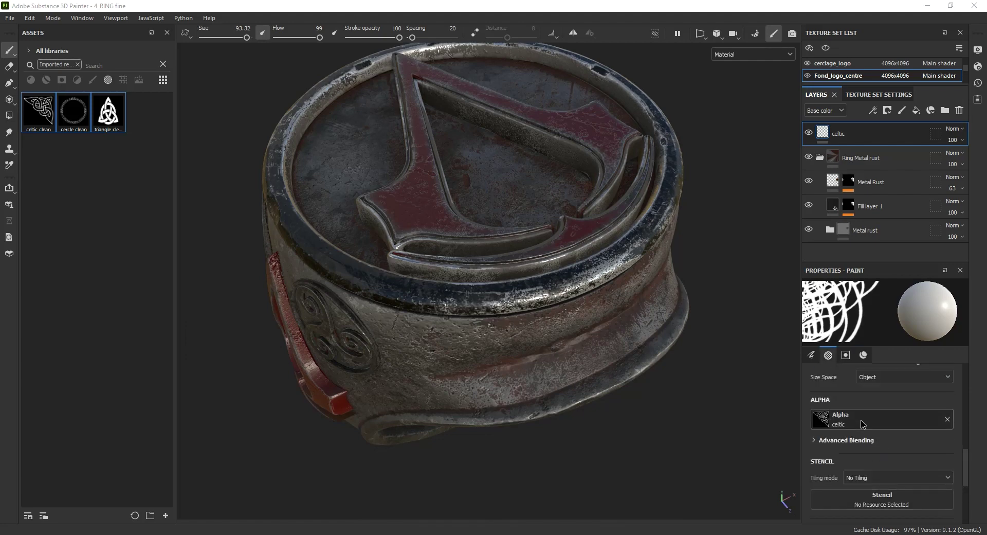
pyautogui.click(948, 420)
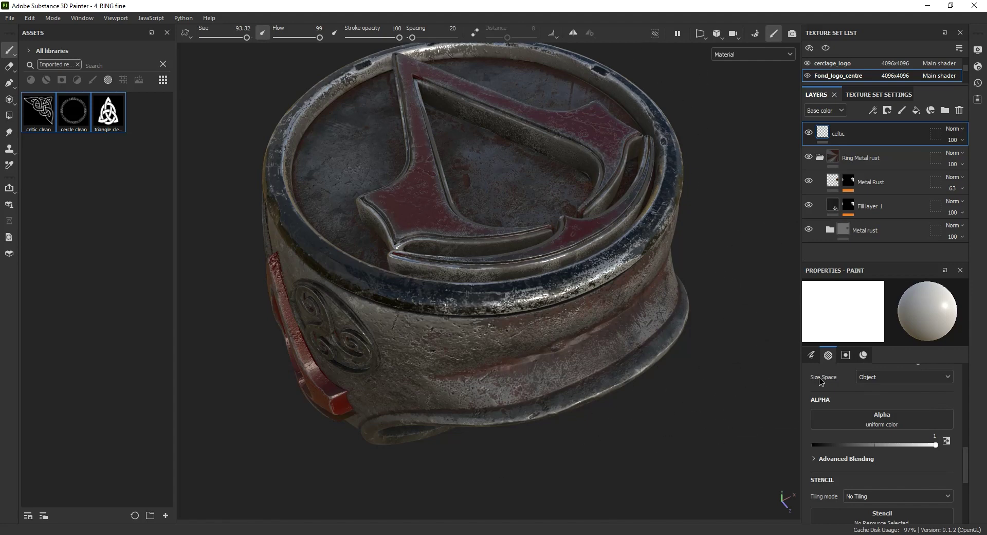
pyautogui.click(881, 419)
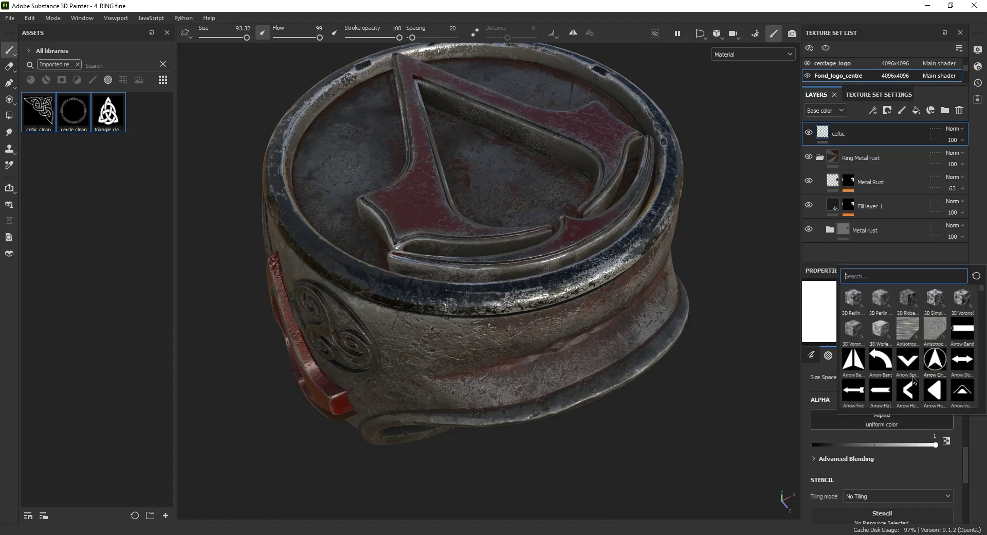
pyautogui.click(100, 248)
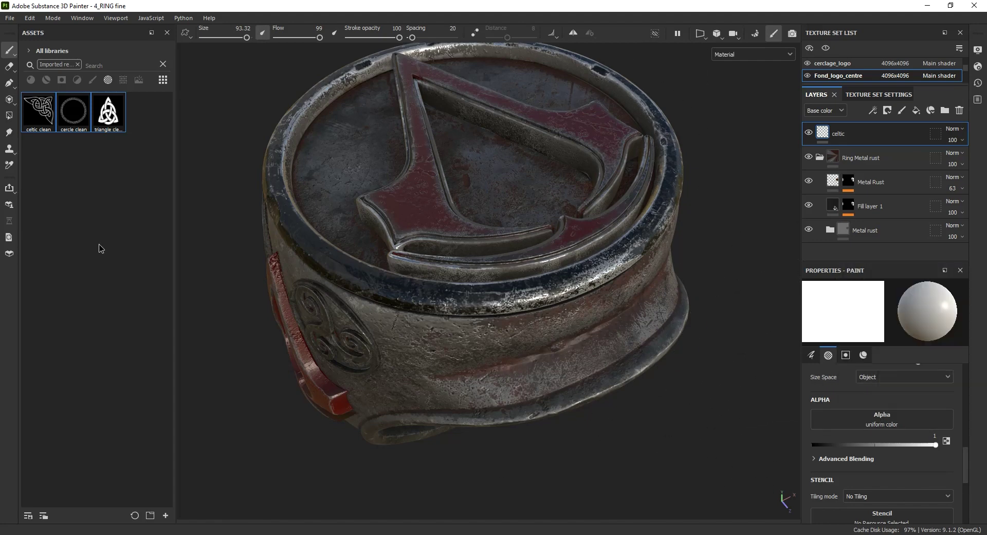
pyautogui.click(80, 124)
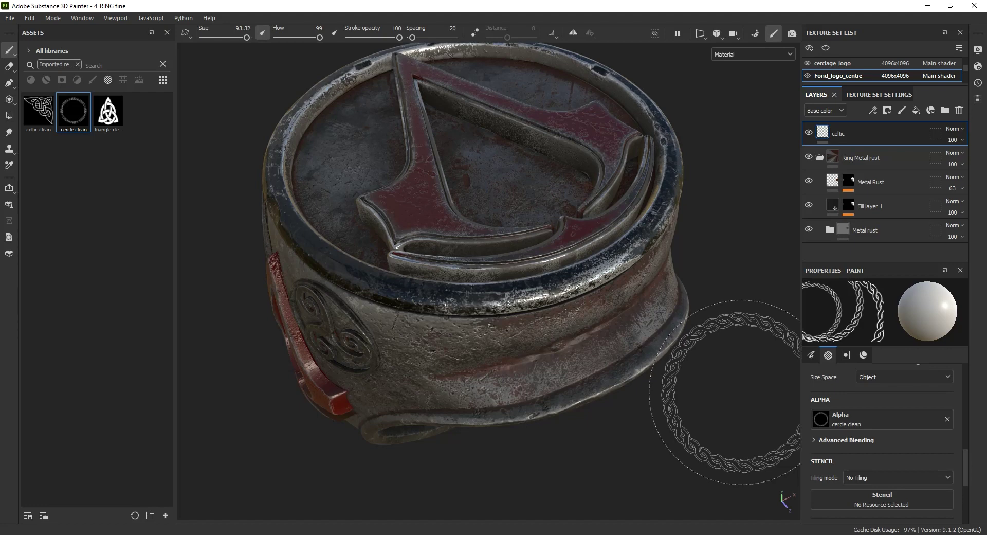
# Show only the 2D view with the whole round logo base in frame and enlarge the brush to size 100
pyautogui.press('F1')
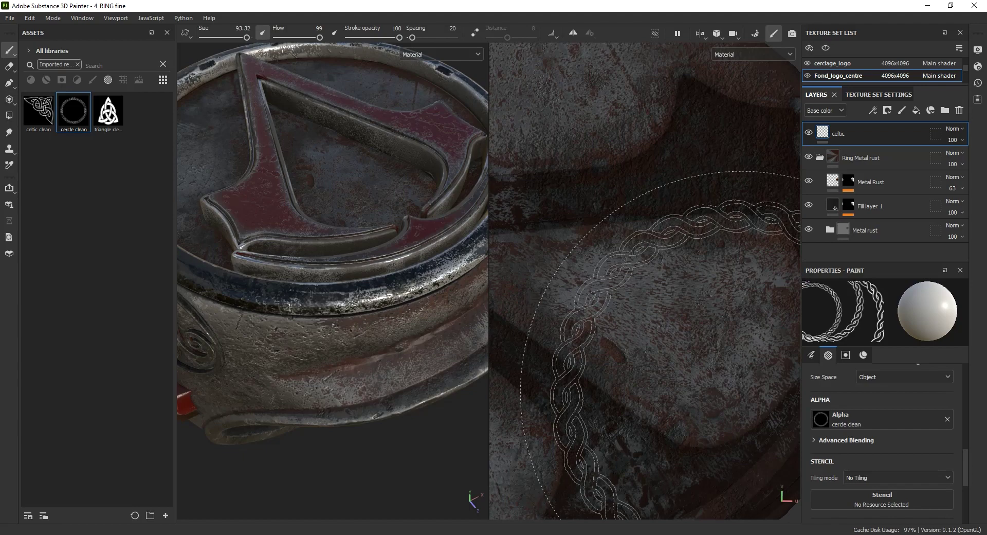
pyautogui.press('F3')
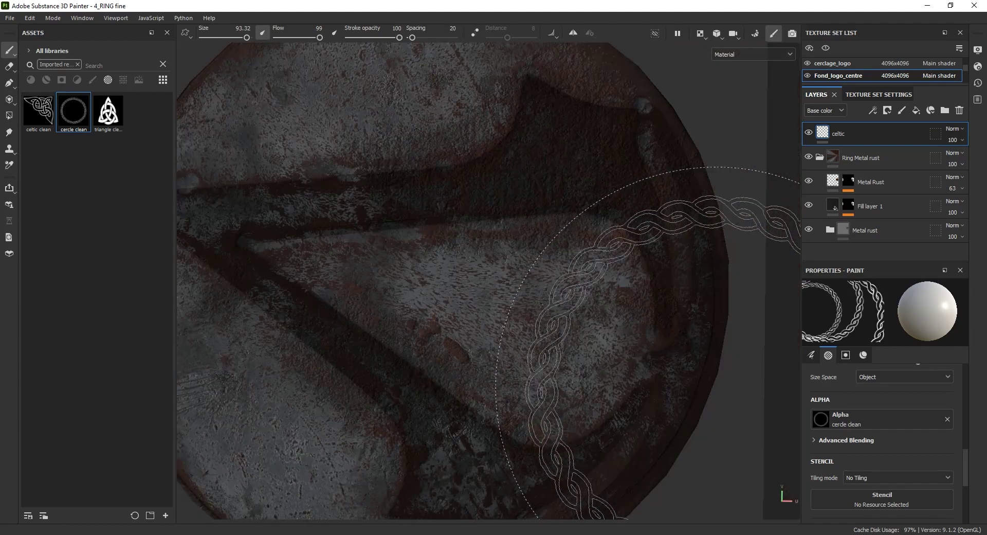
pyautogui.scroll(-4, 540, 319)
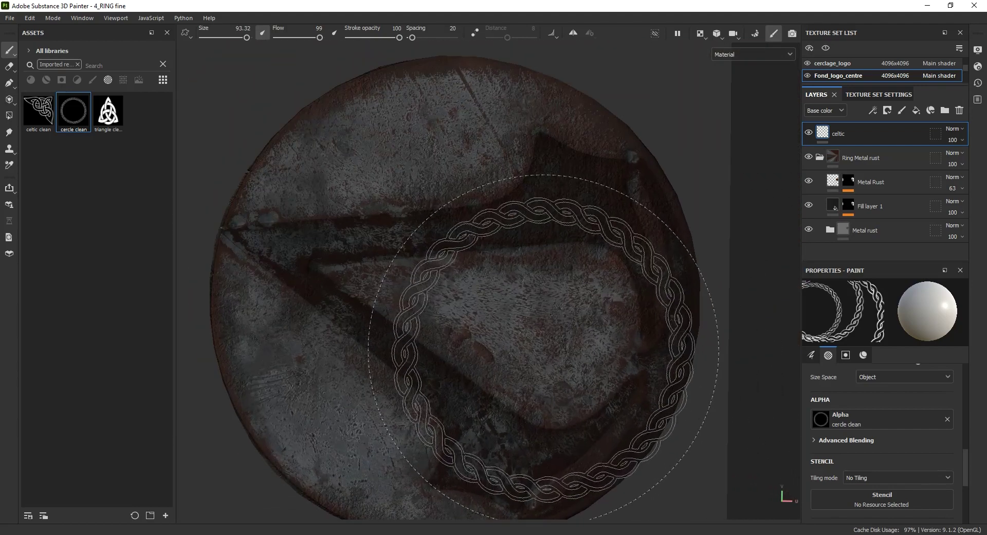
pyautogui.scroll(-2, 544, 345)
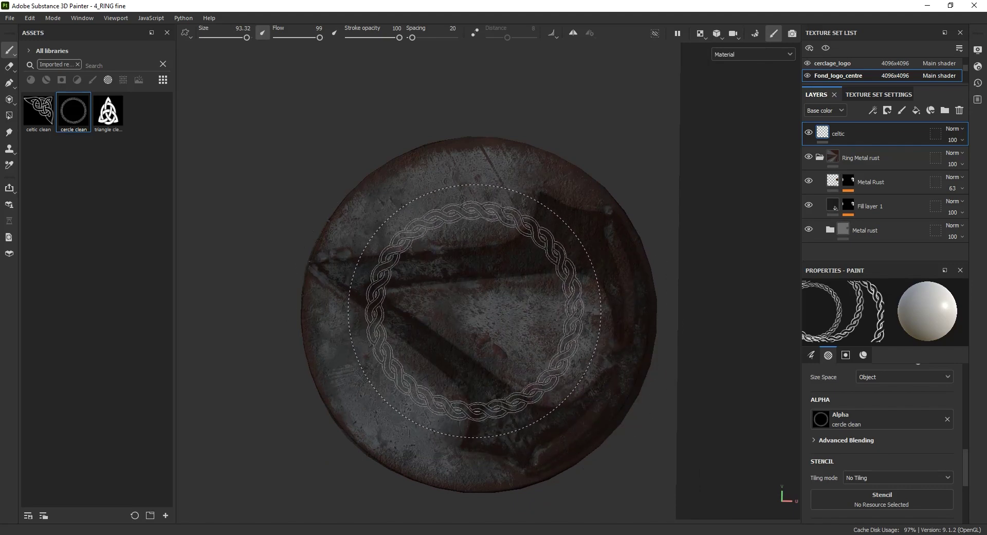
pyautogui.moveTo(479, 319)
pyautogui.keyDown('ctrl'); pyautogui.mouseDown(button='right')
pyautogui.moveTo(490, 319)
pyautogui.moveTo(401, 319)
pyautogui.moveTo(545, 319)
pyautogui.mouseUp(button='right'); pyautogui.keyUp('ctrl')
pyautogui.moveTo(479, 319)
pyautogui.keyDown('ctrl'); pyautogui.mouseDown(button='right')
pyautogui.moveTo(453, 319)
pyautogui.moveTo(514, 319)
pyautogui.mouseUp(button='right'); pyautogui.keyUp('ctrl')
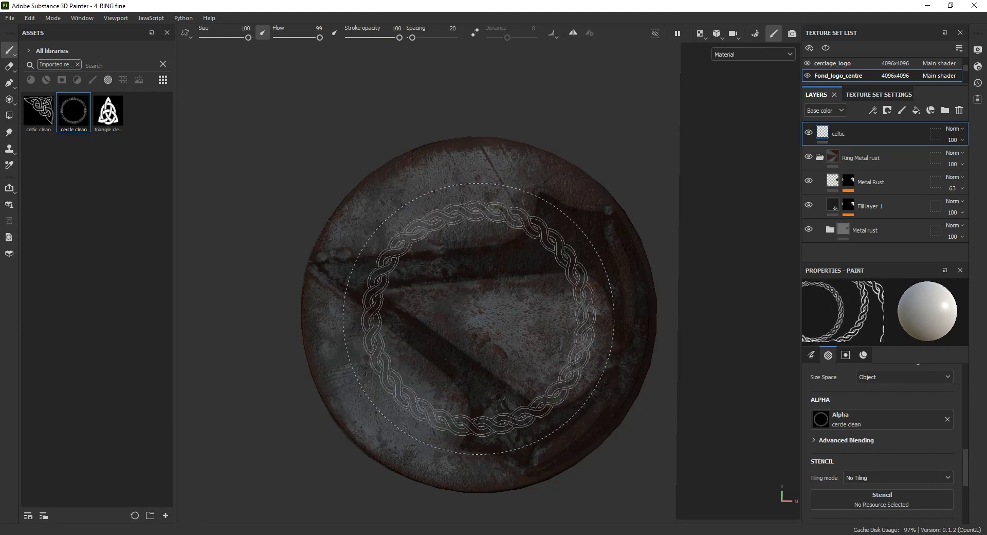
pyautogui.keyDown('shift'); pyautogui.moveTo(479, 318); pyautogui.dragTo(441, 253, button='right'); pyautogui.keyUp('shift')
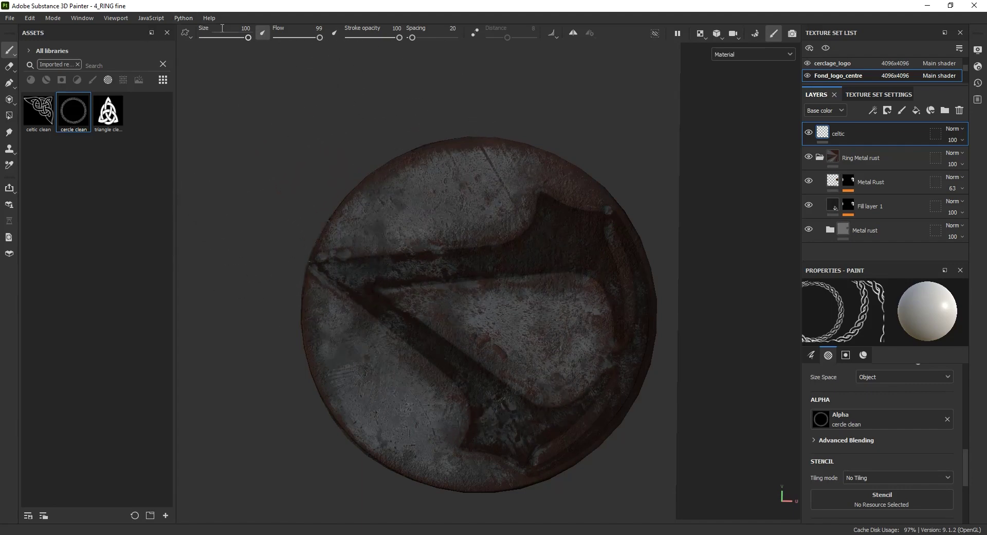
# Try brush sizes of 180, 160, 140 and 150 for the braided circle against the round logo base
pyautogui.click(246, 28)
pyautogui.press('Return')
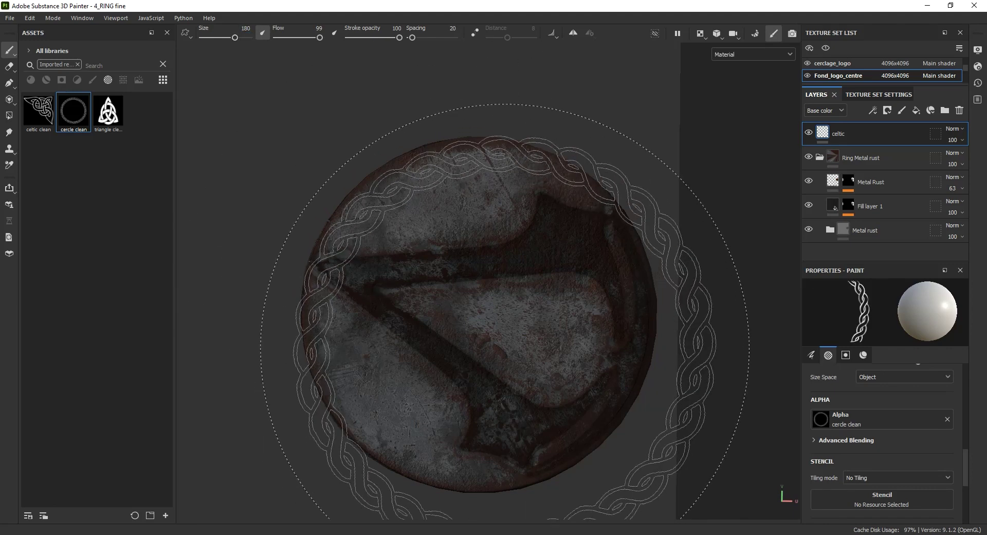
pyautogui.click(247, 28)
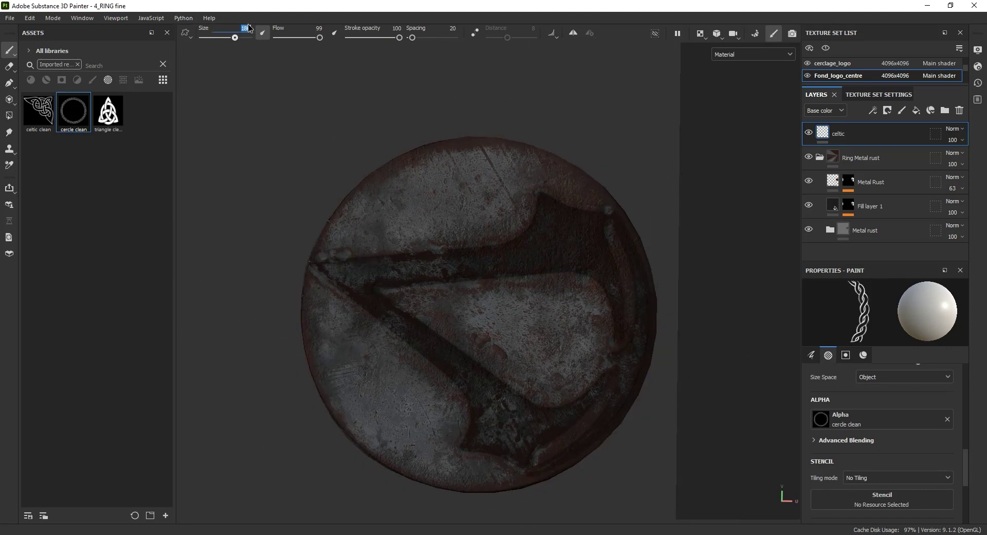
pyautogui.write('160')
pyautogui.press('Return')
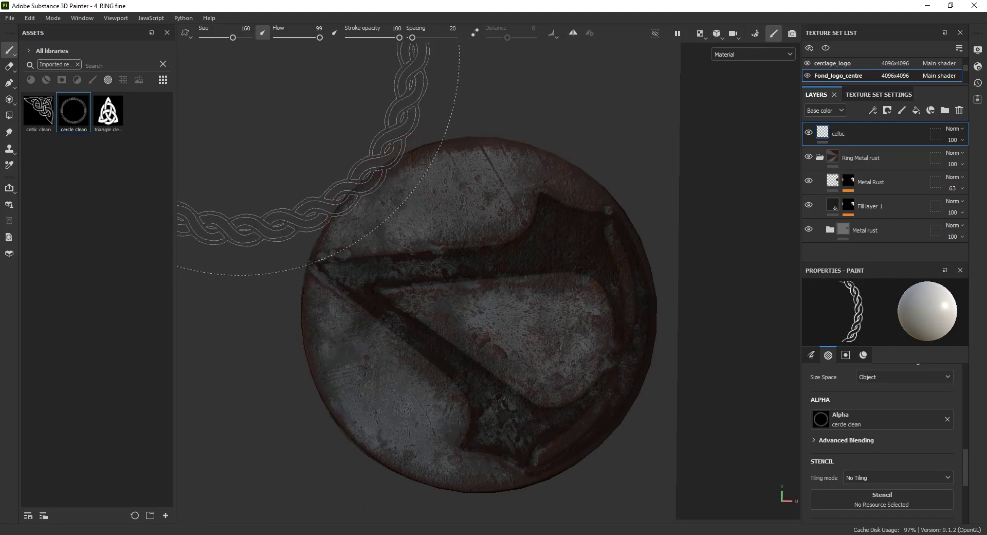
pyautogui.click(249, 29)
pyautogui.write('140')
pyautogui.press('Return')
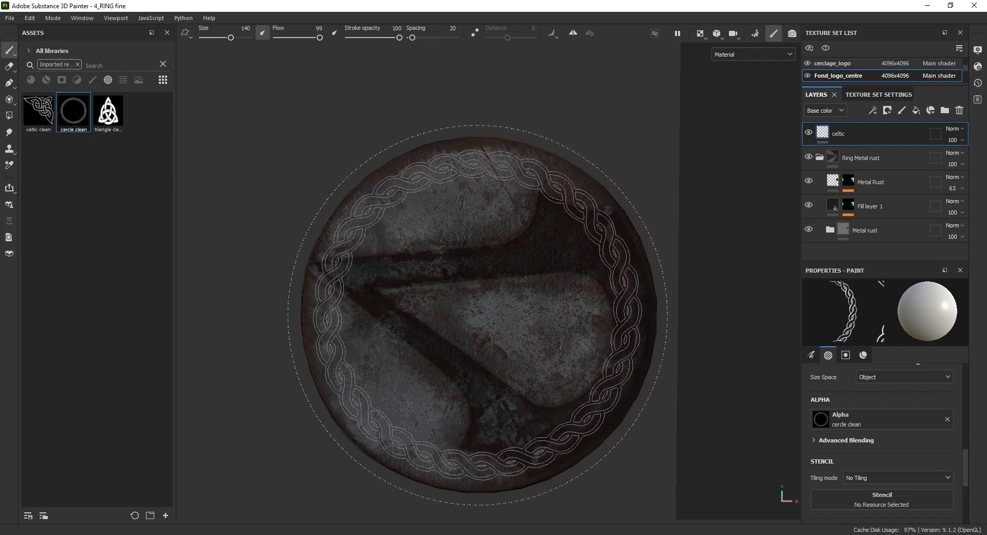
pyautogui.click(246, 28)
pyautogui.write('1')
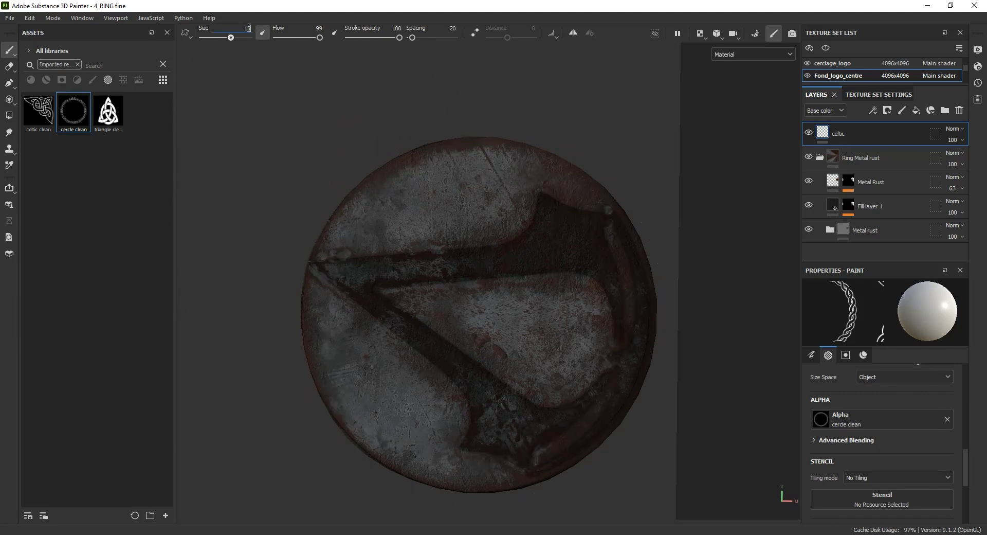
pyautogui.write('50')
pyautogui.press('Return')
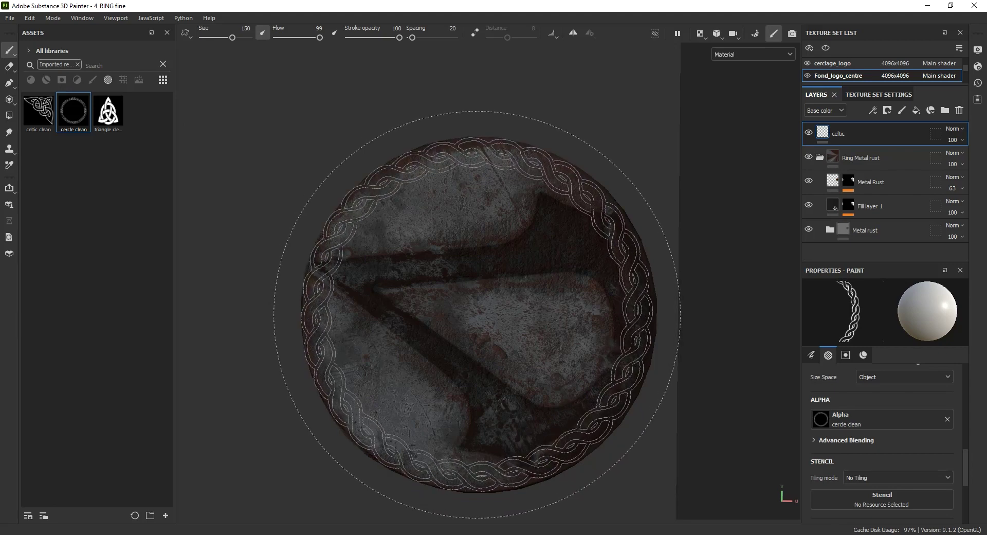
# Set the brush size to 145 and show the 3D and 2D views together with the whole logo base in frame
pyautogui.click(245, 30)
pyautogui.write('145')
pyautogui.press('Return')
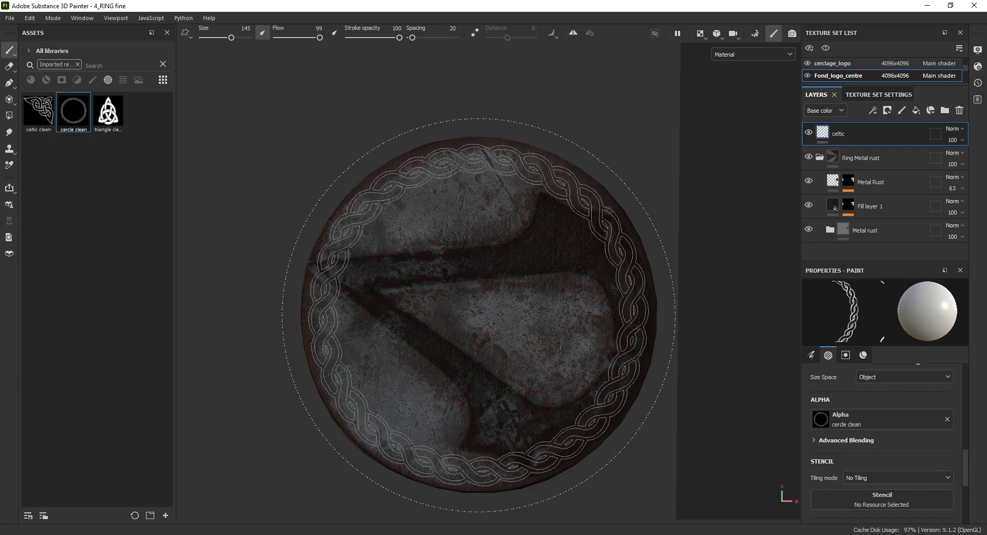
pyautogui.press('F1')
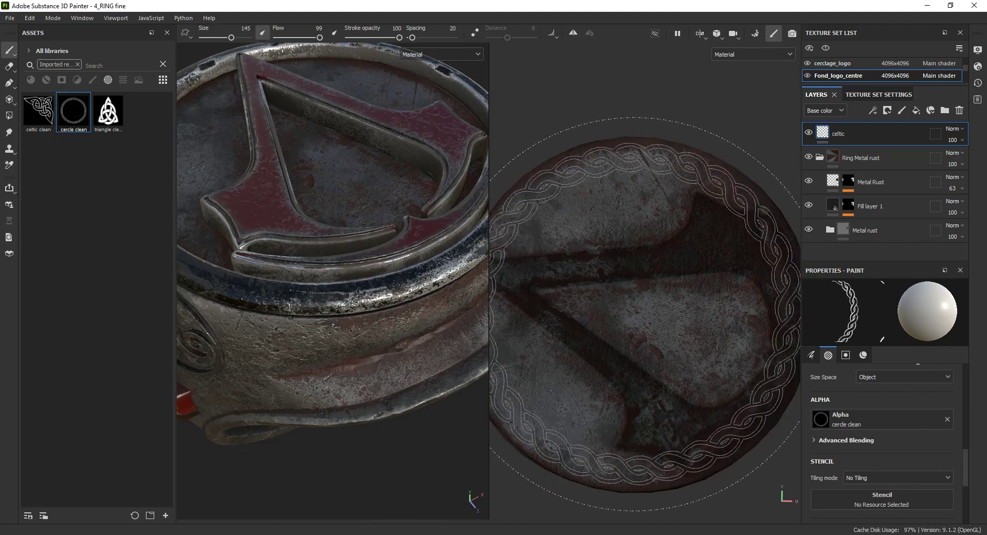
pyautogui.moveTo(360, 355)
pyautogui.keyDown('alt'); pyautogui.mouseDown()
pyautogui.moveTo(400, 235)
pyautogui.moveTo(412, 279)
pyautogui.moveTo(454, 311)
pyautogui.moveTo(445, 298)
pyautogui.mouseUp(); pyautogui.keyUp('alt')
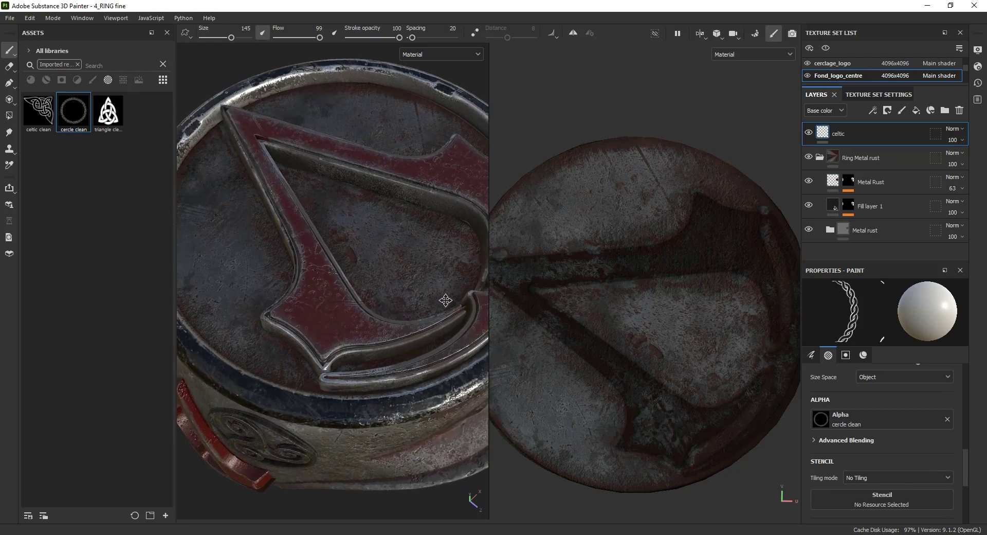
pyautogui.moveTo(660, 291)
pyautogui.keyDown('alt'); pyautogui.mouseDown(button='middle')
pyautogui.moveTo(699, 262)
pyautogui.moveTo(677, 256)
pyautogui.mouseUp(button='middle'); pyautogui.keyUp('alt')
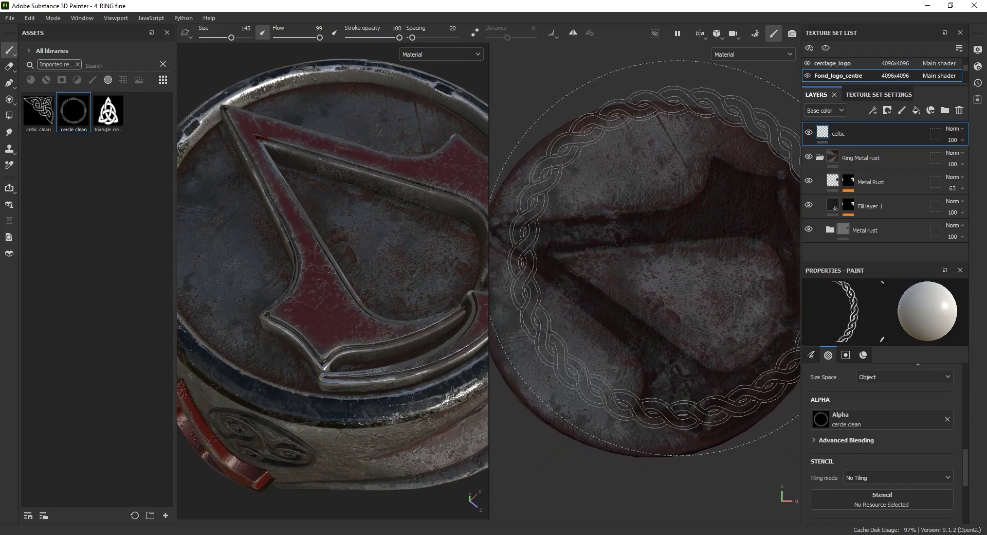
pyautogui.scroll(-1, 674, 259)
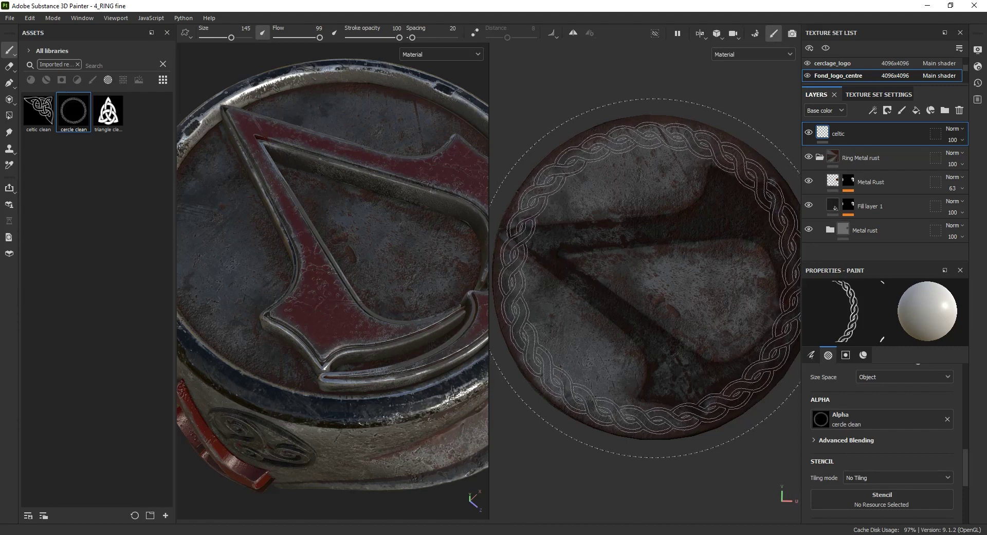
pyautogui.scroll(-1, 645, 276)
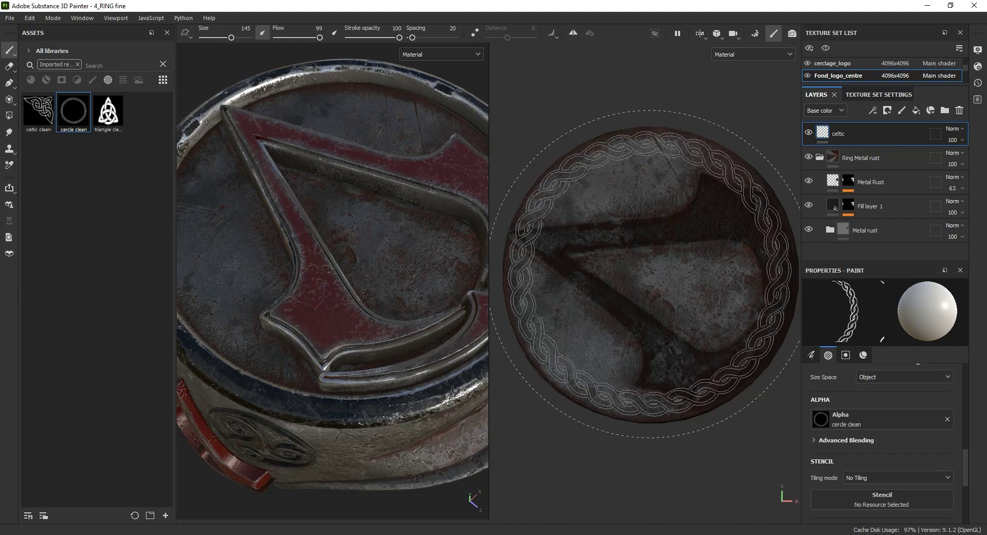
# Try stamping the braided circle centred on the logo base, check its relief on the ring, and undo the stamp
pyautogui.click(645, 274)
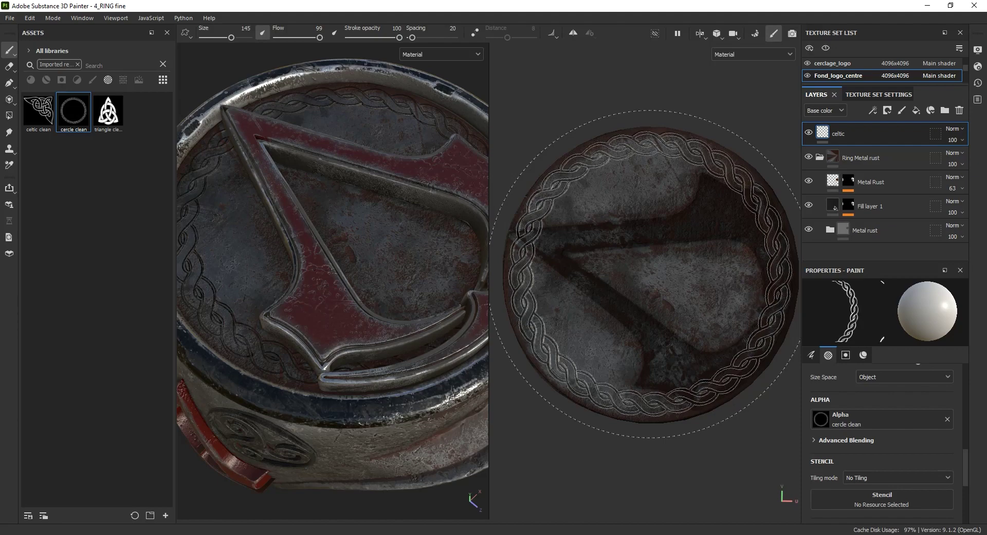
pyautogui.moveTo(386, 191)
pyautogui.keyDown('alt'); pyautogui.mouseDown()
pyautogui.moveTo(429, 170)
pyautogui.moveTo(394, 152)
pyautogui.moveTo(374, 172)
pyautogui.moveTo(368, 154)
pyautogui.moveTo(366, 210)
pyautogui.mouseUp(); pyautogui.keyUp('alt')
pyautogui.scroll(4, 363, 224)
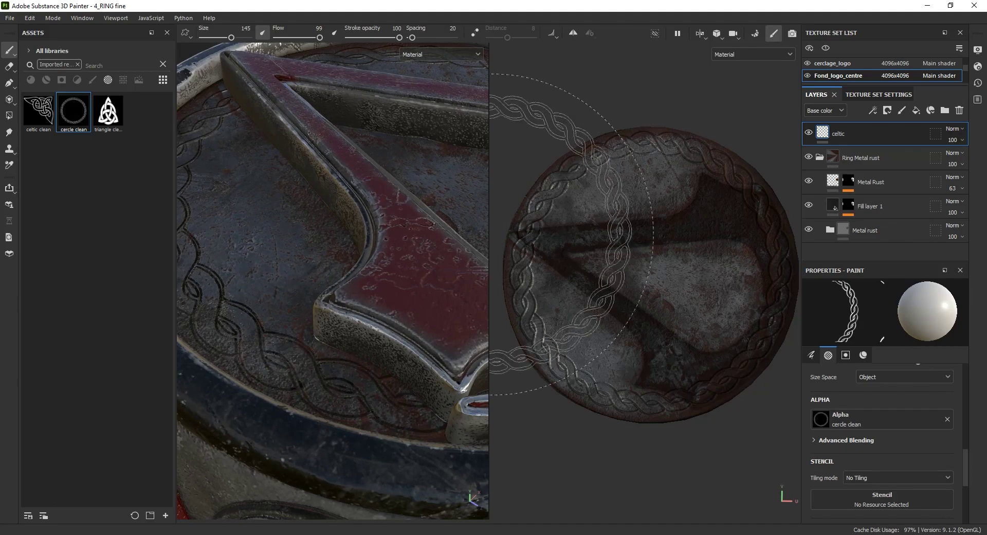
pyautogui.hotkey('ctrl', 'z')
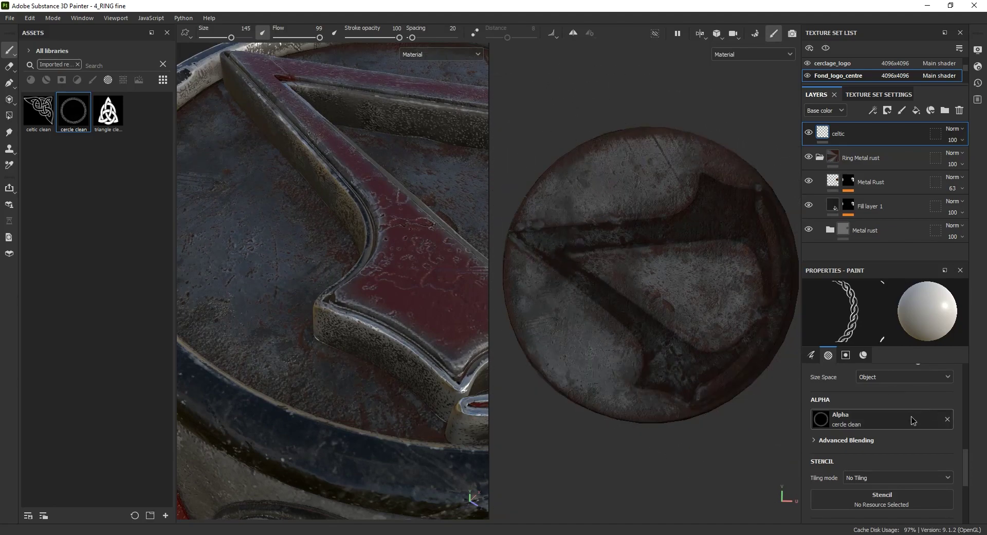
# Set the paint material's Height to -0.5265, stamp the braided circle around the logo base, and check it on the ring
pyautogui.scroll(-5, 912, 419)
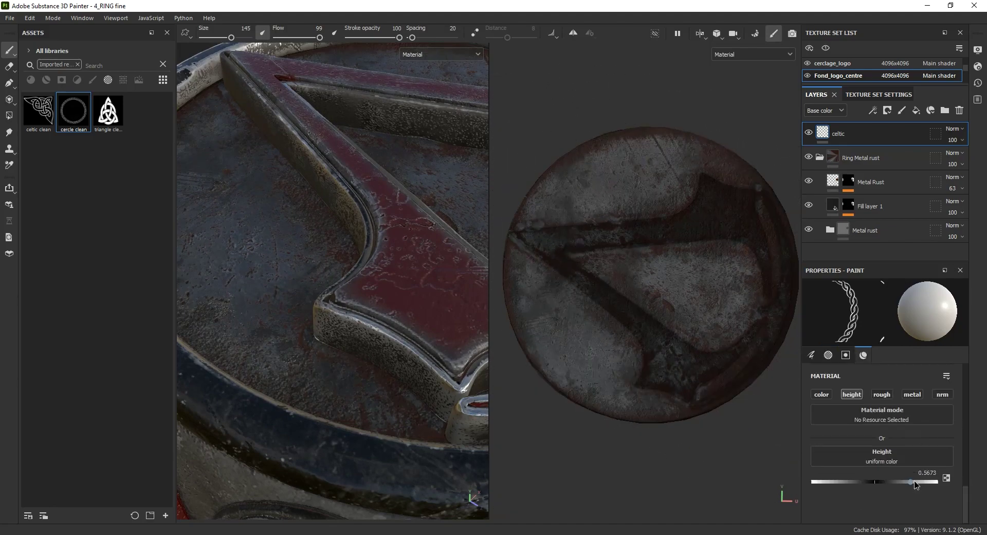
pyautogui.scroll(1, 916, 484)
pyautogui.scroll(-1, 916, 488)
pyautogui.moveTo(850, 489); pyautogui.dragTo(842, 488)
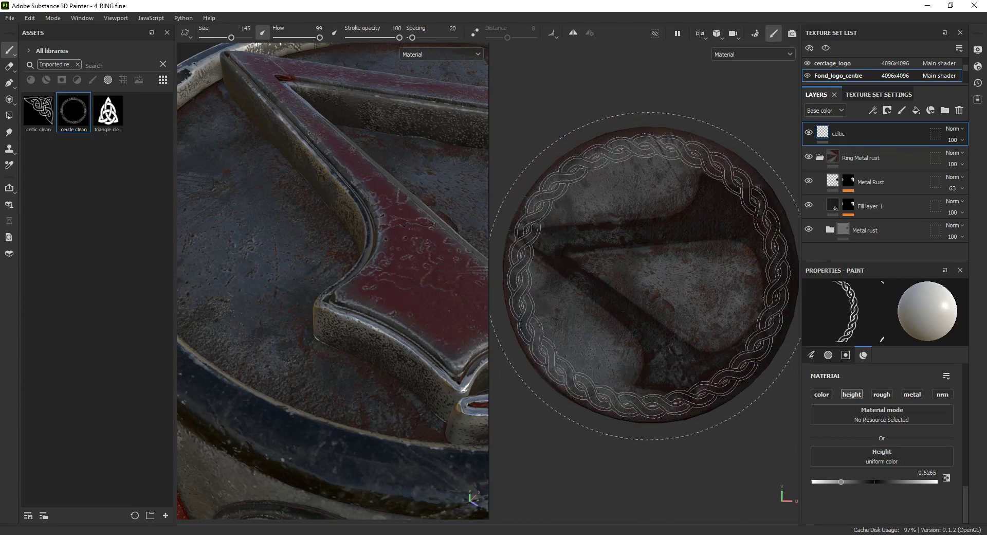
pyautogui.click(646, 274)
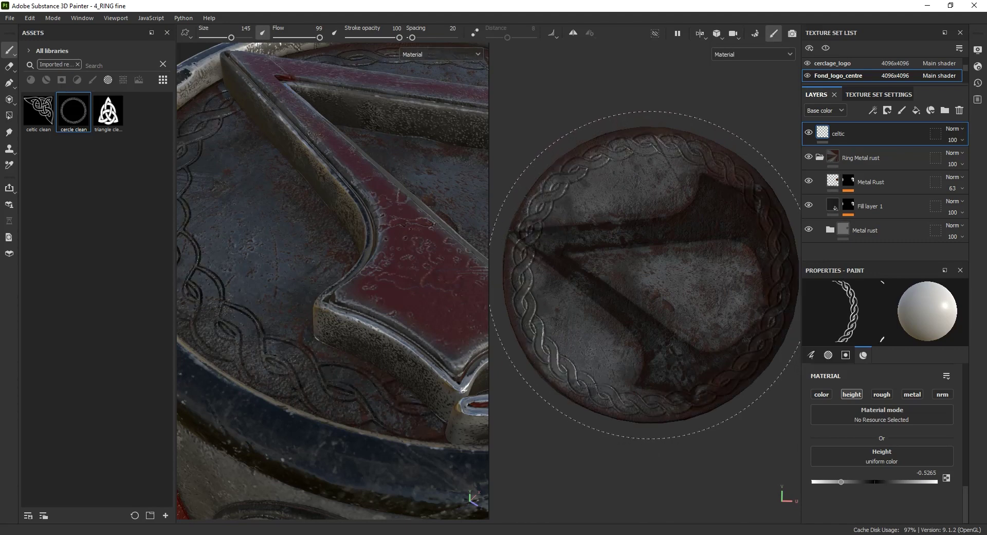
pyautogui.moveTo(435, 269)
pyautogui.keyDown('alt'); pyautogui.mouseDown()
pyautogui.moveTo(473, 223)
pyautogui.moveTo(465, 214)
pyautogui.moveTo(393, 234)
pyautogui.moveTo(359, 337)
pyautogui.mouseUp(); pyautogui.keyUp('alt')
pyautogui.scroll(-2, 350, 329)
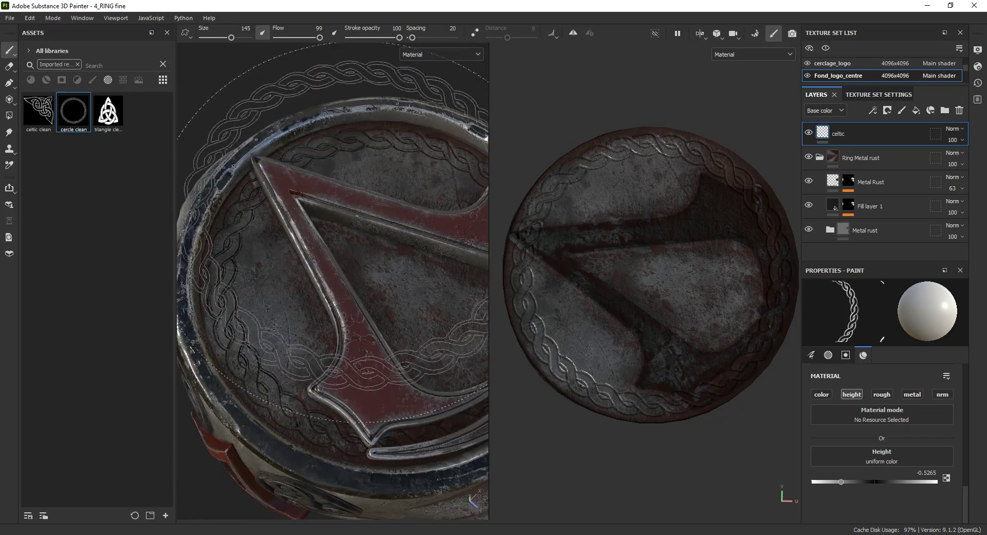
pyautogui.keyDown('alt'); pyautogui.moveTo(366, 241); pyautogui.dragTo(338, 225, button='middle'); pyautogui.keyUp('alt')
pyautogui.keyDown('alt'); pyautogui.moveTo(338, 225); pyautogui.dragTo(298, 186); pyautogui.keyUp('alt')
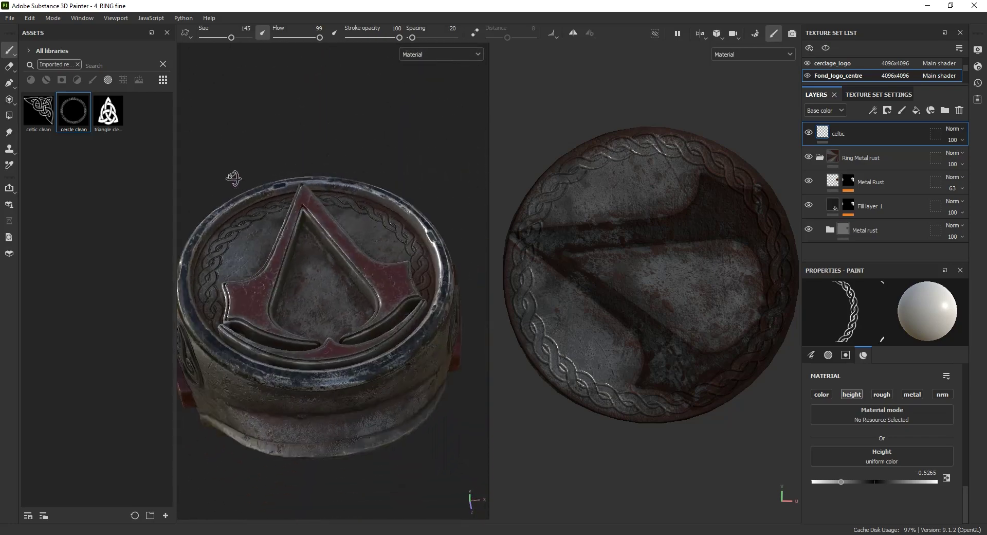
pyautogui.moveTo(299, 186)
pyautogui.keyDown('shift'); pyautogui.mouseDown(button='right')
pyautogui.moveTo(331, 194)
pyautogui.moveTo(311, 183)
pyautogui.mouseUp(button='right'); pyautogui.keyUp('shift')
pyautogui.moveTo(389, 281)
pyautogui.keyDown('alt'); pyautogui.mouseDown()
pyautogui.moveTo(304, 304)
pyautogui.moveTo(296, 309)
pyautogui.moveTo(314, 335)
pyautogui.mouseUp(); pyautogui.keyUp('alt')
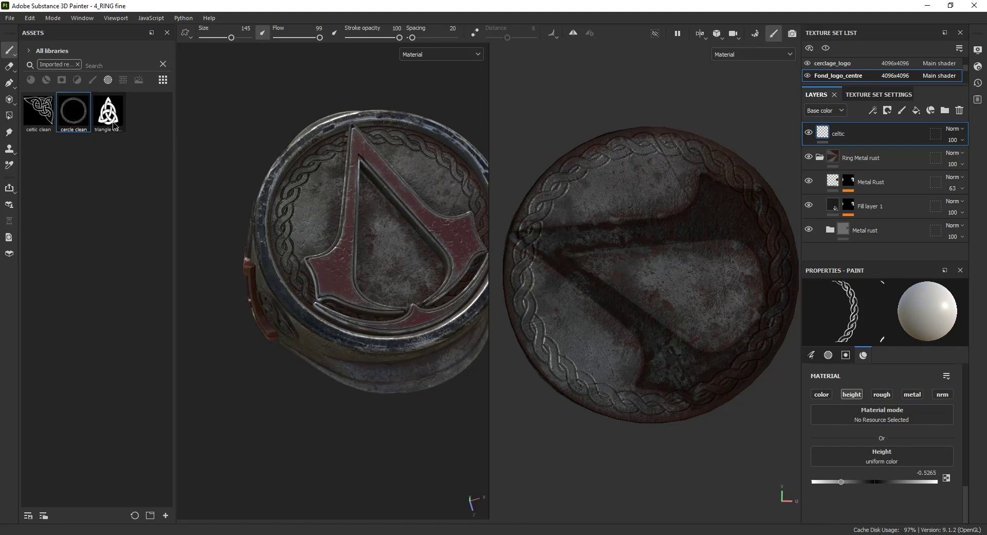
# Replace the brush's alpha with the imported triangle clean alpha and set the brush size to 65.28 to fit the central logo opening
pyautogui.scroll(5, 923, 441)
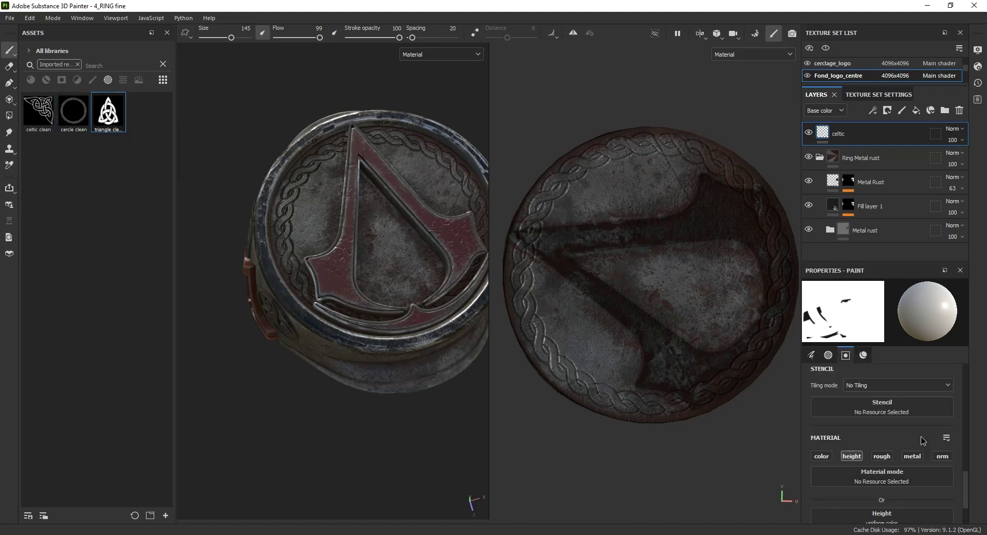
pyautogui.moveTo(720, 289)
pyautogui.keyDown('alt'); pyautogui.mouseDown(button='middle')
pyautogui.moveTo(682, 286)
pyautogui.moveTo(662, 269)
pyautogui.mouseUp(button='middle'); pyautogui.keyUp('alt')
pyautogui.moveTo(662, 269)
pyautogui.keyDown('alt'); pyautogui.mouseDown(button='right')
pyautogui.moveTo(689, 275)
pyautogui.moveTo(640, 263)
pyautogui.moveTo(662, 262)
pyautogui.mouseUp(button='right'); pyautogui.keyUp('alt')
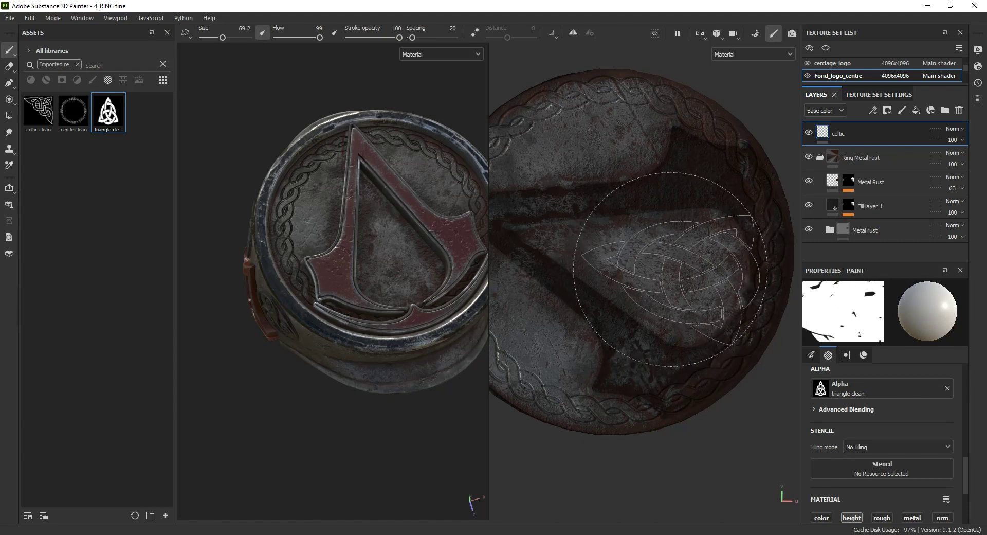
pyautogui.keyDown('ctrl'); pyautogui.moveTo(670, 269); pyautogui.dragTo(666, 270, button='right'); pyautogui.keyUp('ctrl')
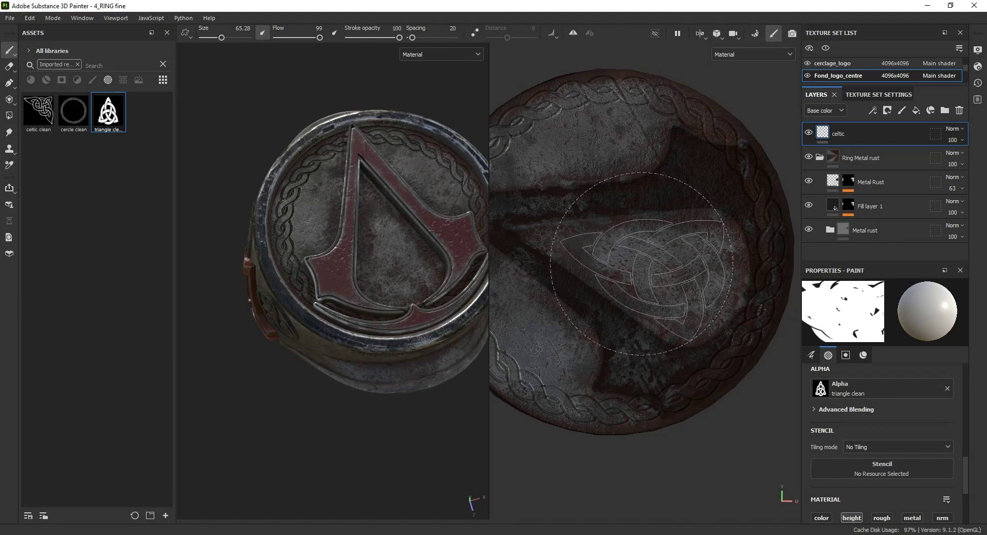
# Try stamping the triangle knot inside the logo's central opening, inspect its relief up close, and undo the stamp
pyautogui.click(642, 264)
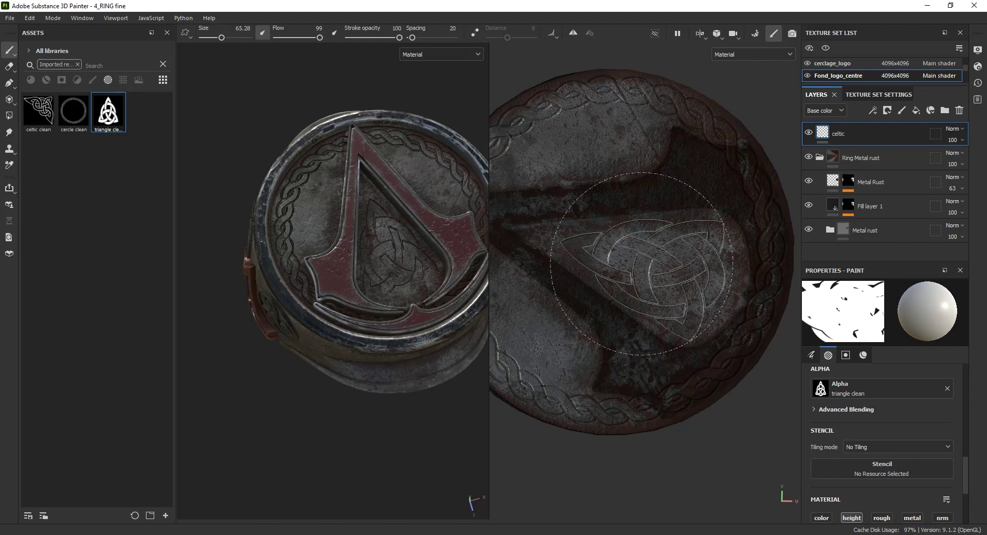
pyautogui.keyDown('alt'); pyautogui.moveTo(436, 300); pyautogui.dragTo(401, 296); pyautogui.keyUp('alt')
pyautogui.keyDown('alt'); pyautogui.moveTo(401, 295); pyautogui.dragTo(815, 279, button='right'); pyautogui.keyUp('alt')
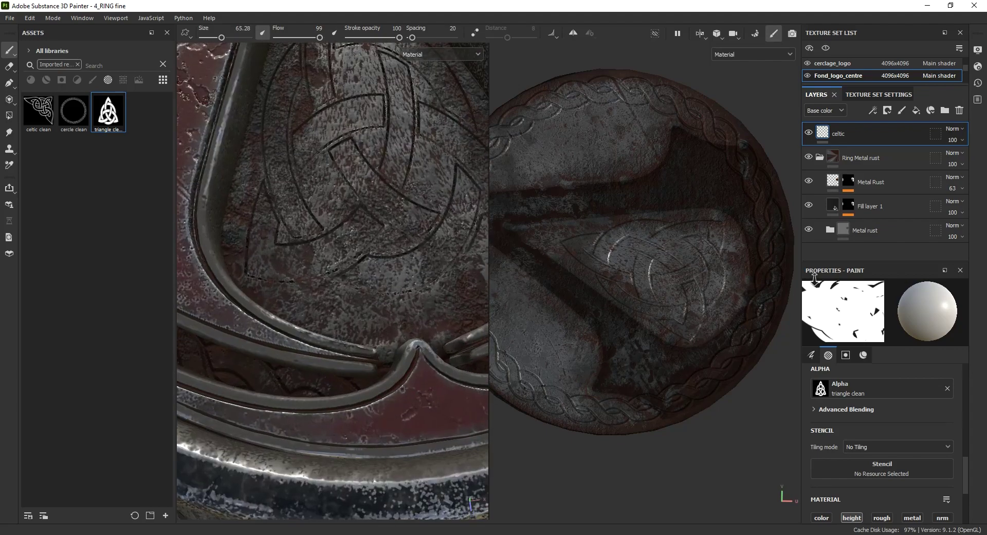
pyautogui.keyDown('alt'); pyautogui.moveTo(530, 292); pyautogui.dragTo(494, 294); pyautogui.keyUp('alt')
pyautogui.keyDown('alt'); pyautogui.moveTo(355, 301); pyautogui.dragTo(463, 260); pyautogui.keyUp('alt')
pyautogui.moveTo(462, 252)
pyautogui.keyDown('shift'); pyautogui.mouseDown(button='right')
pyautogui.moveTo(417, 240)
pyautogui.moveTo(461, 238)
pyautogui.moveTo(417, 239)
pyautogui.moveTo(432, 239)
pyautogui.mouseUp(button='right'); pyautogui.keyUp('shift')
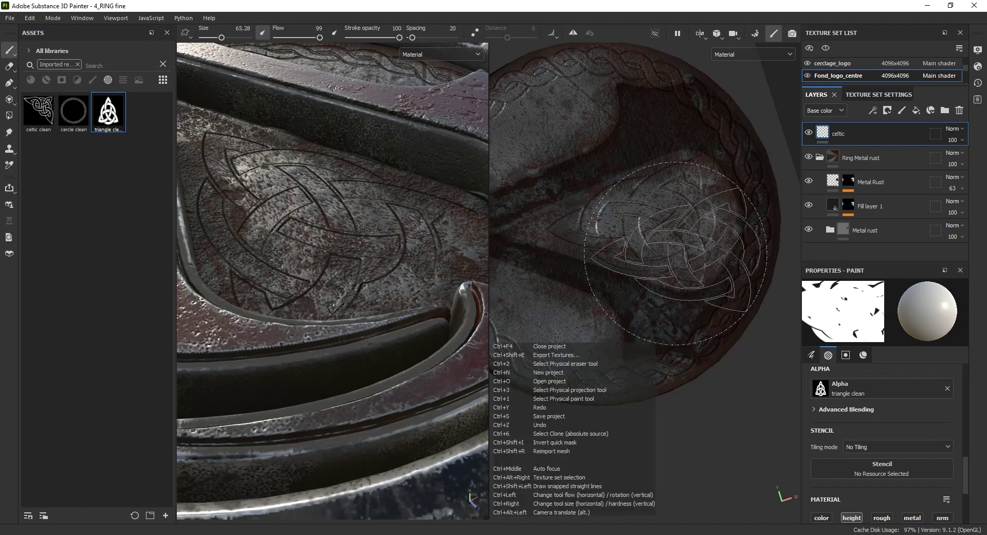
pyautogui.hotkey('ctrl', 'z')
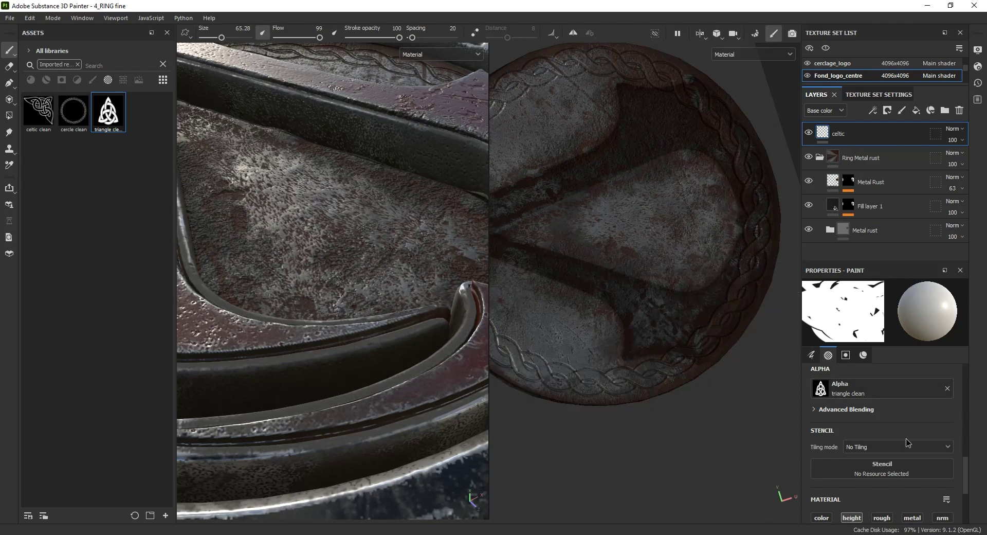
# Try the triangle knot stamp in the central opening with the Height at -1, and undo it
pyautogui.click(863, 355)
pyautogui.moveTo(825, 486); pyautogui.dragTo(812, 483)
pyautogui.click(640, 228)
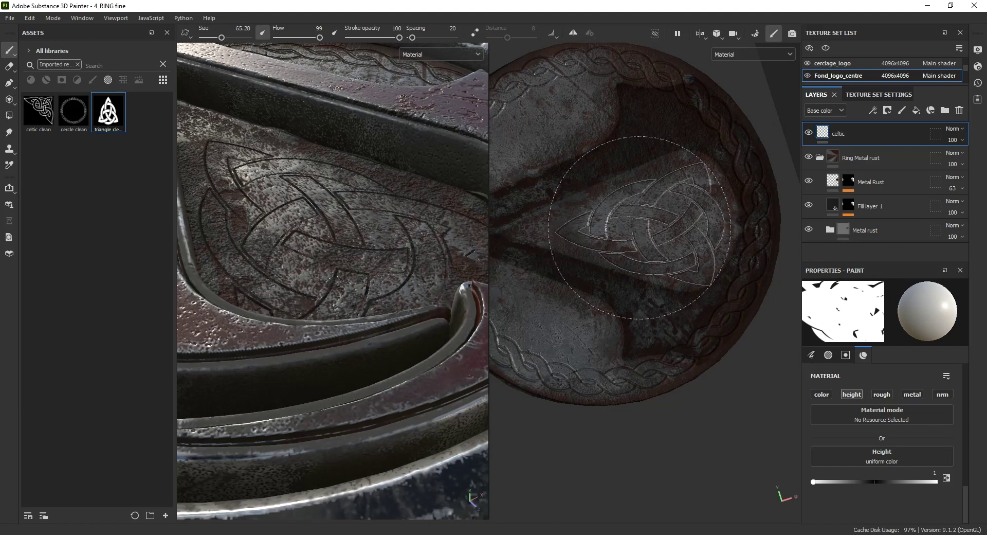
pyautogui.hotkey('ctrl', 'z')
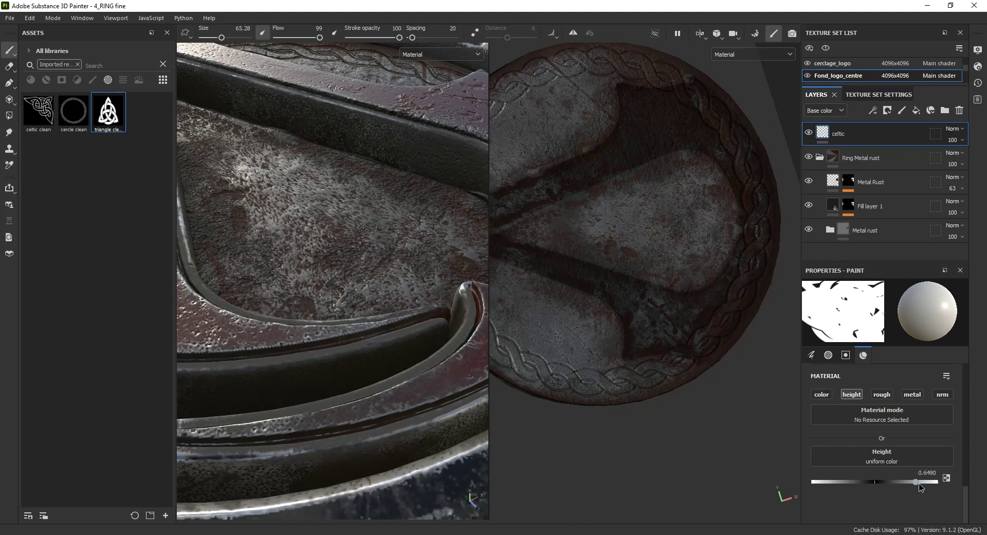
# Try the triangle knot stamp in the central opening with the Height at 0.7143, and undo it
pyautogui.click(652, 226)
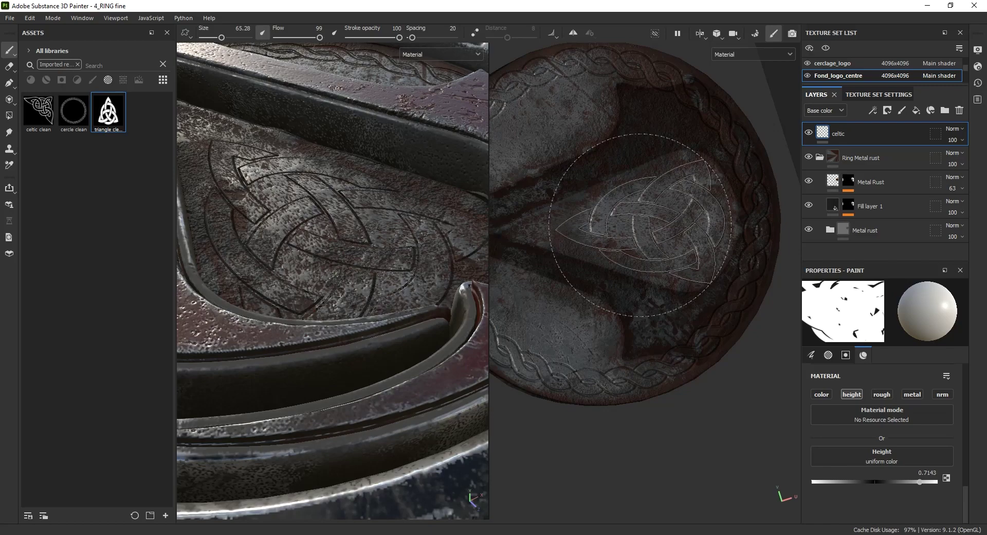
pyautogui.keyDown('alt'); pyautogui.moveTo(394, 291); pyautogui.dragTo(349, 205); pyautogui.keyUp('alt')
pyautogui.hotkey('ctrl', 'z')
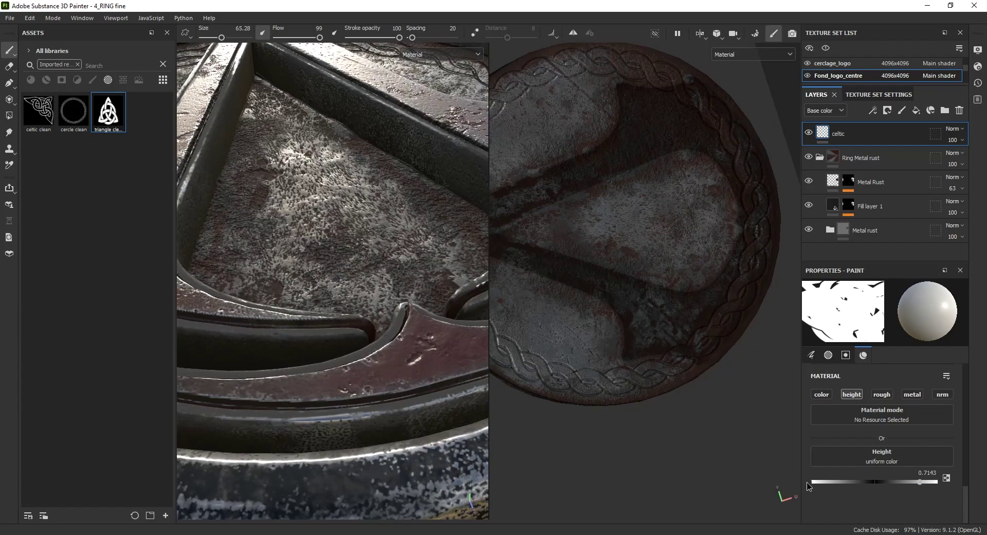
# Set the Height to -0.9102 and the brush flow to 100, and stamp the triangle knot inside the logo's central opening
pyautogui.moveTo(825, 486); pyautogui.dragTo(817, 484)
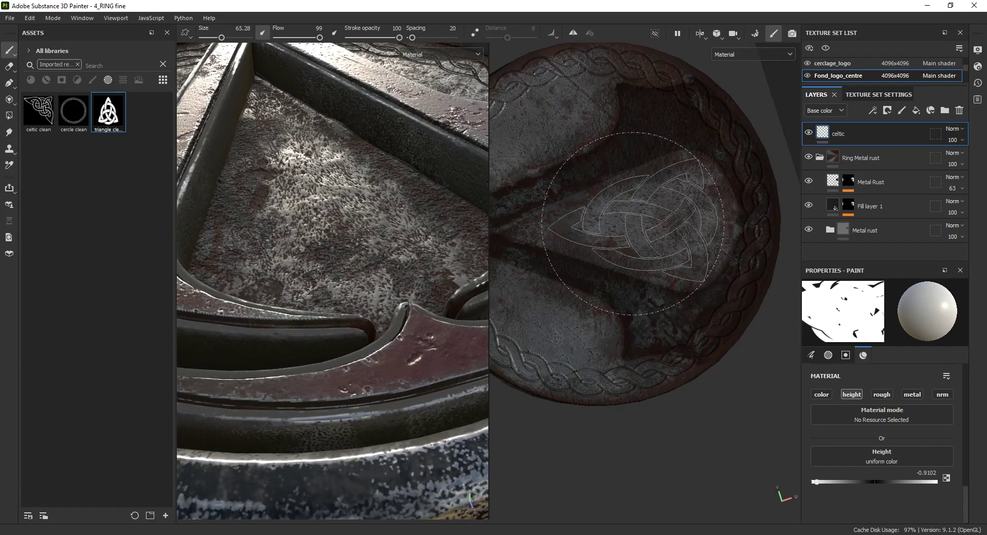
pyautogui.click(633, 224)
pyautogui.keyDown('ctrl'); pyautogui.moveTo(633, 225); pyautogui.dragTo(633, 224); pyautogui.keyUp('ctrl')
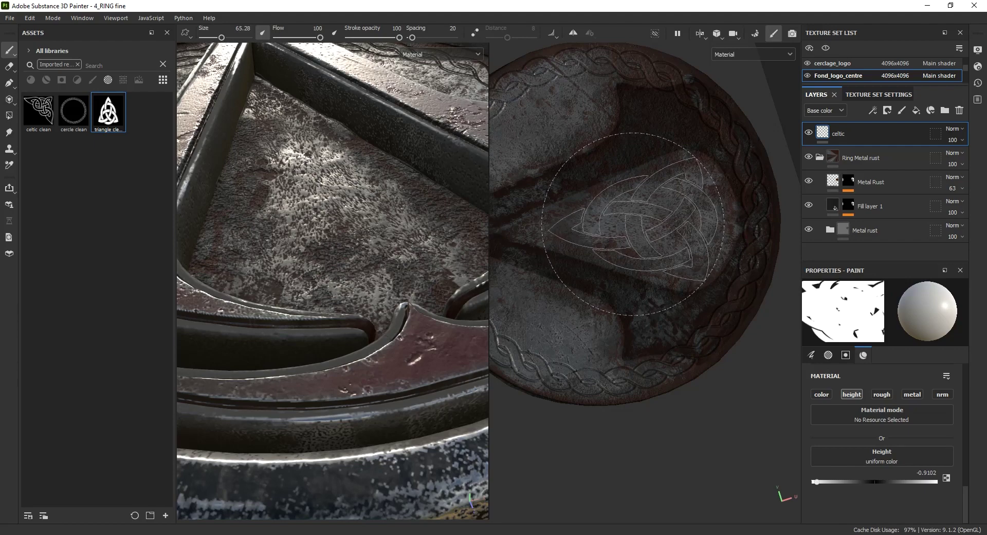
pyautogui.click(633, 224)
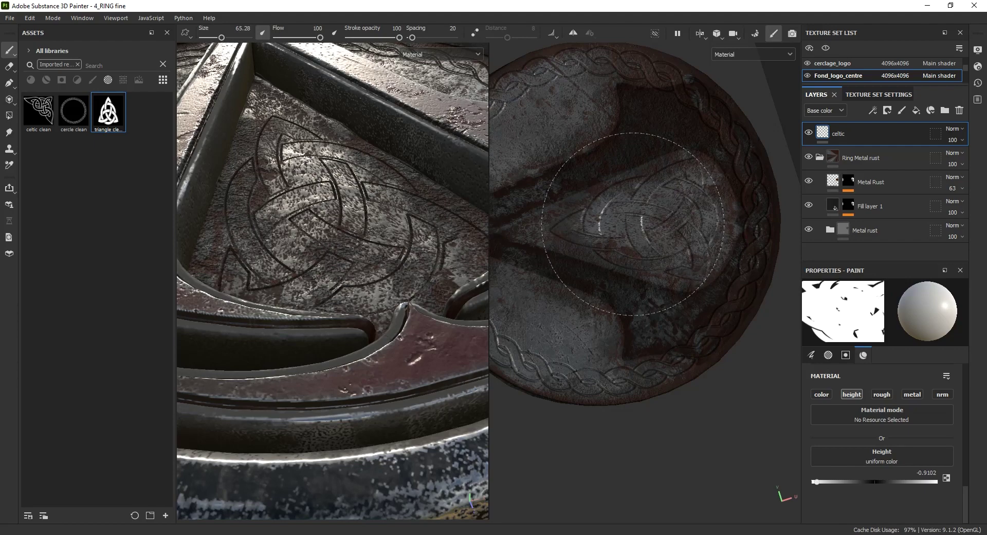
# Add a new paint layer named celtic at the top of the Bague texture set's layer stack
pyautogui.moveTo(355, 267)
pyautogui.keyDown('alt'); pyautogui.mouseDown()
pyautogui.moveTo(352, 333)
pyautogui.moveTo(383, 313)
pyautogui.mouseUp(); pyautogui.keyUp('alt')
pyautogui.scroll(-7, 351, 335)
pyautogui.keyDown('shift'); pyautogui.moveTo(350, 280); pyautogui.dragTo(330, 278, button='right'); pyautogui.keyUp('shift')
pyautogui.moveTo(329, 277)
pyautogui.keyDown('alt'); pyautogui.mouseDown()
pyautogui.moveTo(354, 309)
pyautogui.moveTo(393, 279)
pyautogui.moveTo(355, 358)
pyautogui.mouseUp(); pyautogui.keyUp('alt')
pyautogui.scroll(4, 355, 350)
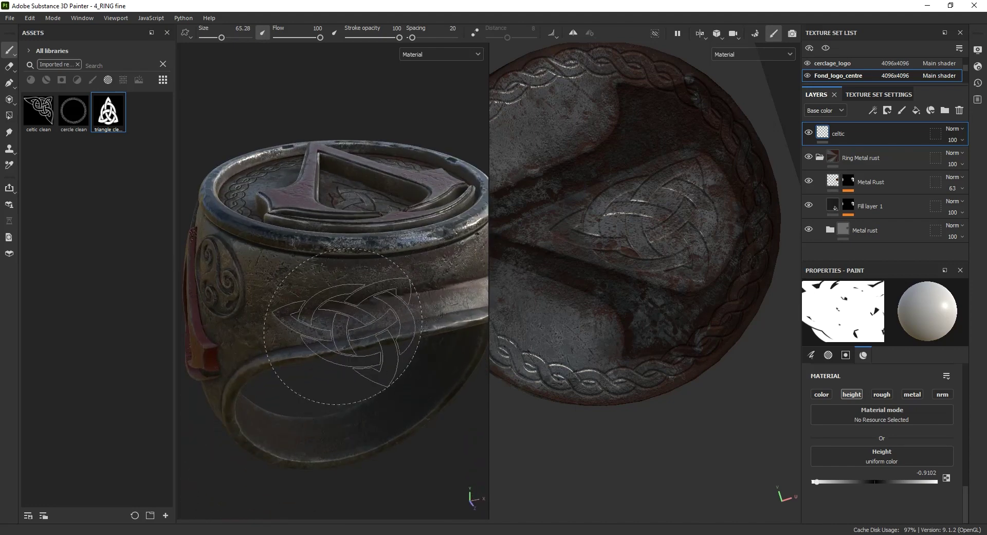
pyautogui.scroll(2, 874, 70)
pyautogui.click(823, 63)
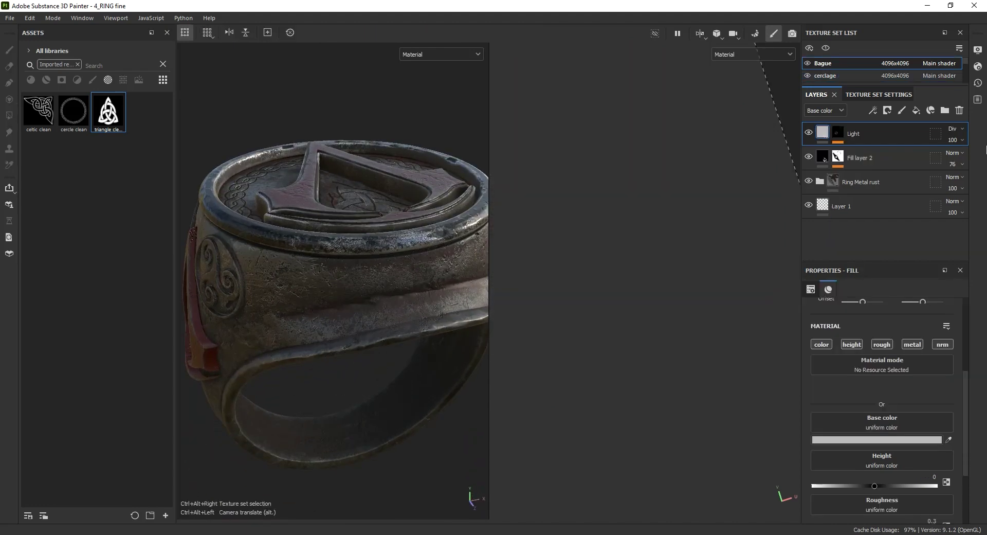
pyautogui.keyDown('alt'); pyautogui.moveTo(391, 230); pyautogui.dragTo(389, 244); pyautogui.keyUp('alt')
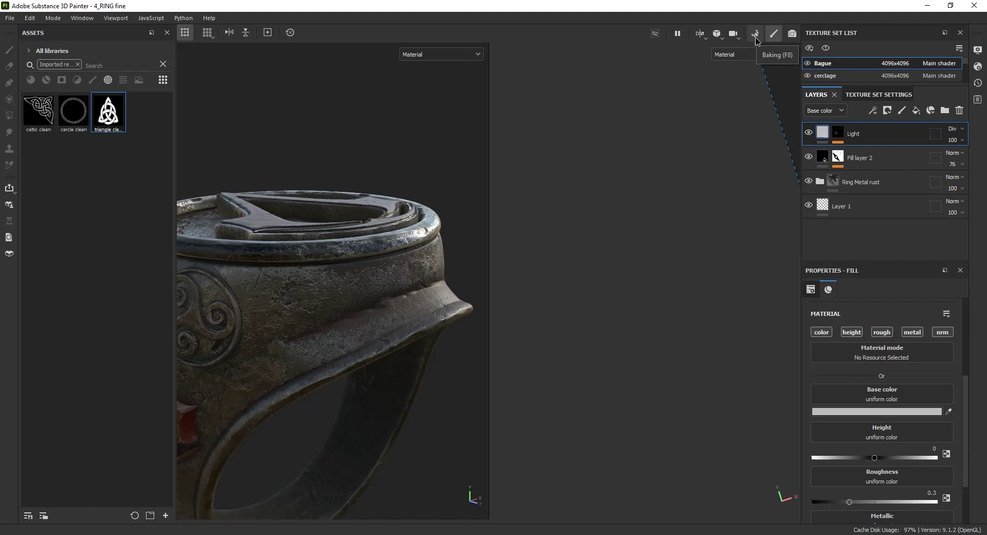
pyautogui.keyDown('alt'); pyautogui.moveTo(299, 222); pyautogui.dragTo(479, 231, button='right'); pyautogui.keyUp('alt')
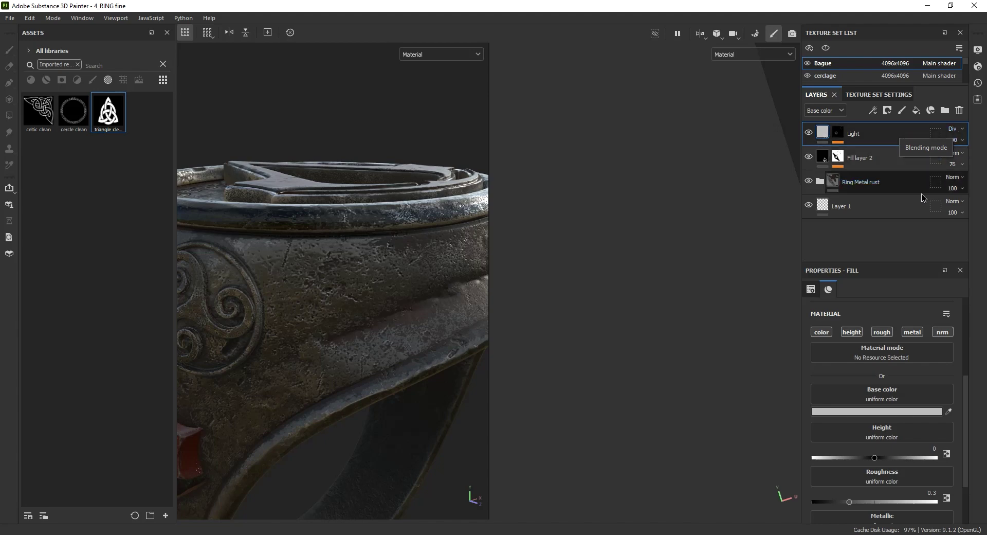
pyautogui.click(903, 112)
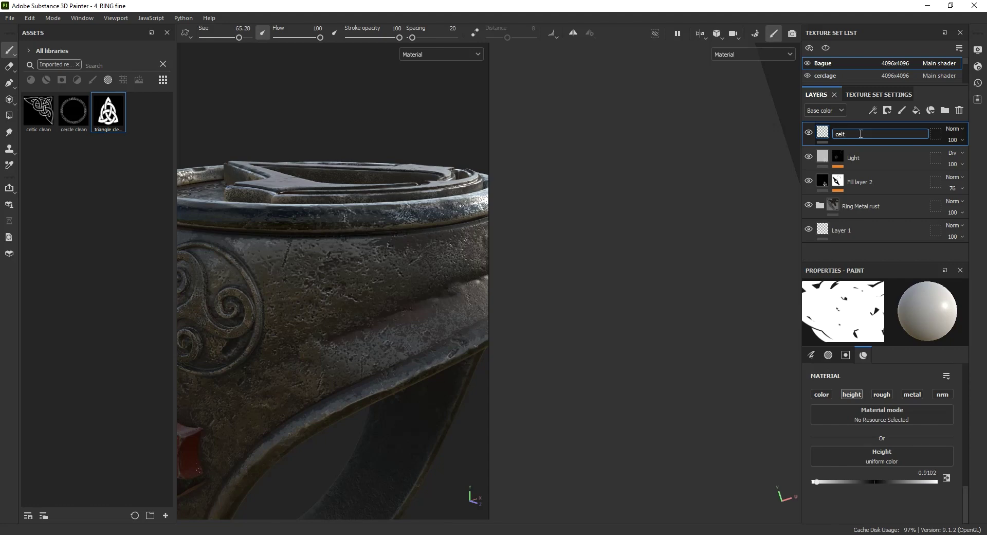
pyautogui.press('Return')
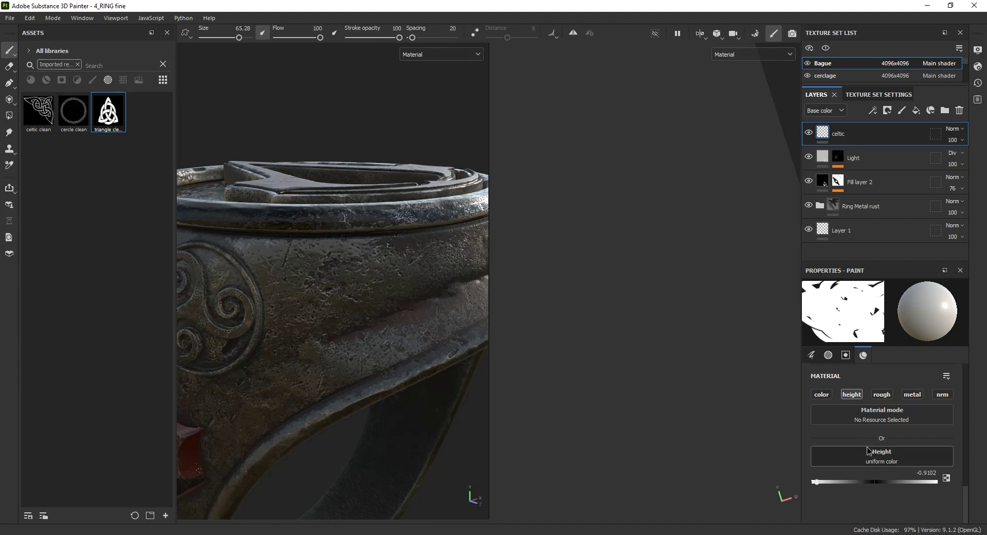
# Set the brush alpha to celtic clean and display only the 3D view, facing the side of the ring band
pyautogui.scroll(5, 869, 452)
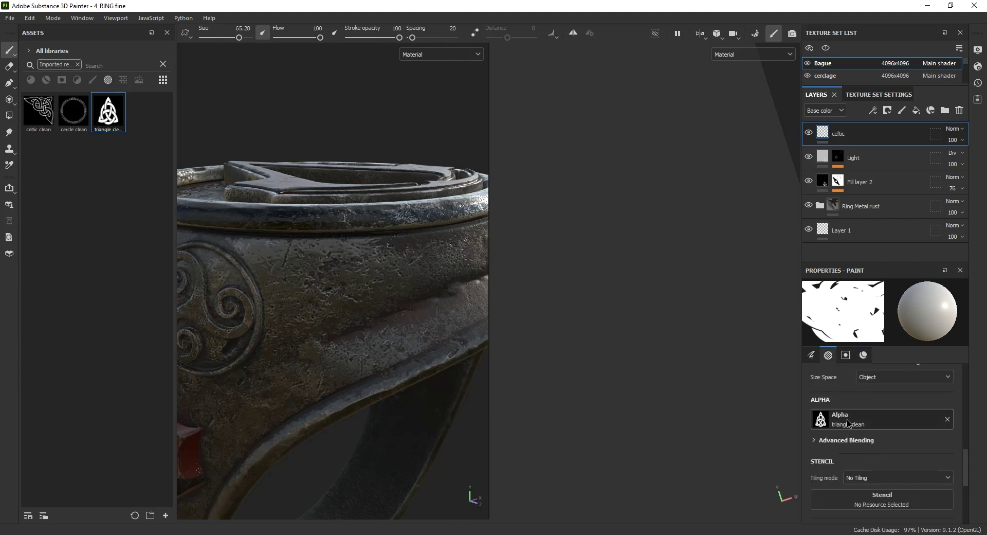
pyautogui.click(43, 110)
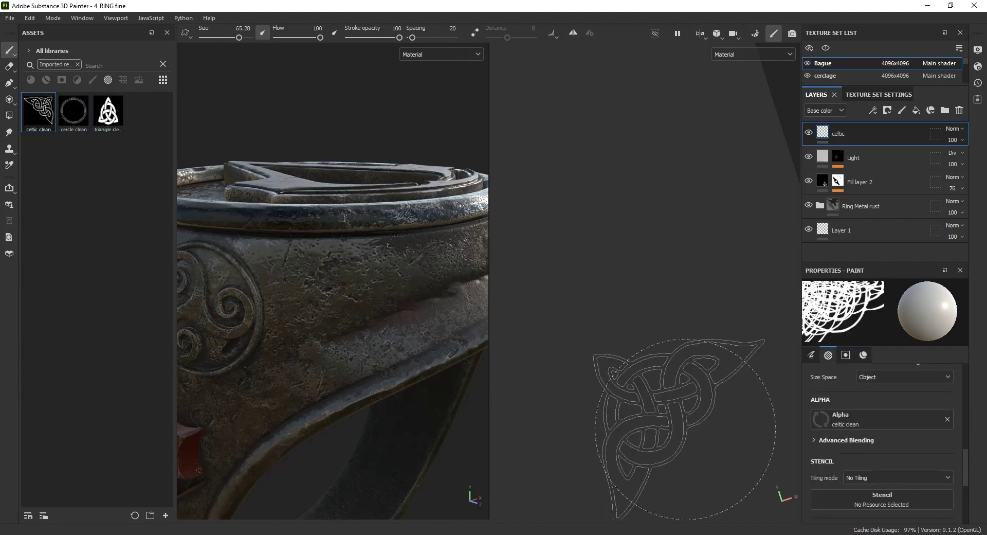
pyautogui.keyDown('alt'); pyautogui.moveTo(326, 366); pyautogui.dragTo(335, 338, button='middle'); pyautogui.keyUp('alt')
pyautogui.keyDown('alt'); pyautogui.moveTo(364, 305); pyautogui.dragTo(350, 300, button='right'); pyautogui.keyUp('alt')
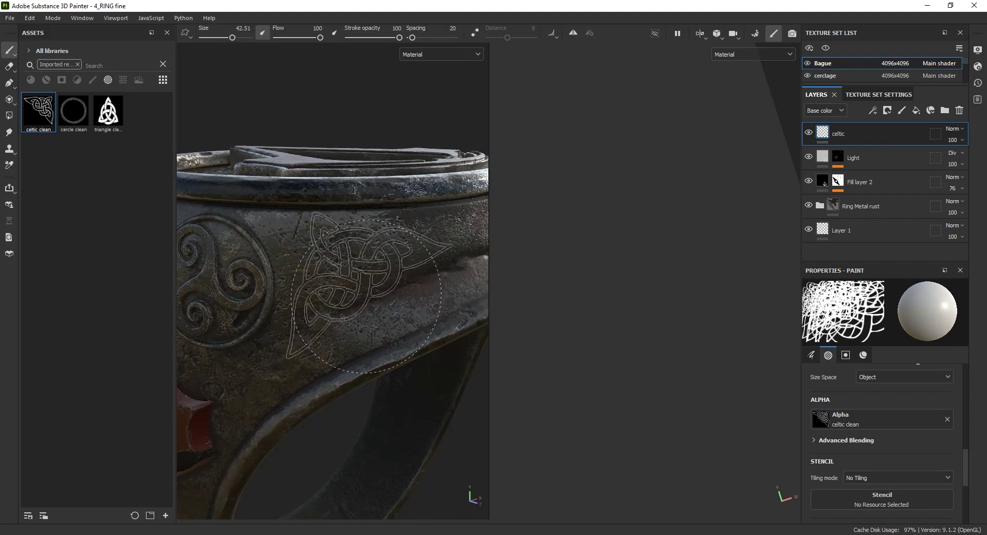
pyautogui.press('F2')
pyautogui.keyDown('alt'); pyautogui.moveTo(508, 303); pyautogui.dragTo(513, 346); pyautogui.keyUp('alt')
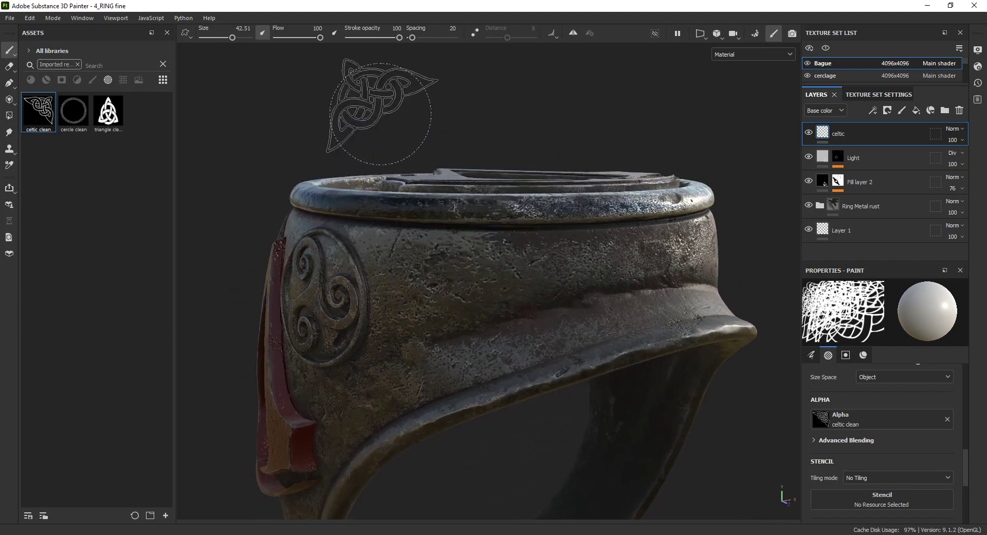
pyautogui.keyDown('alt'); pyautogui.moveTo(415, 137); pyautogui.dragTo(471, 203, button='right'); pyautogui.keyUp('alt')
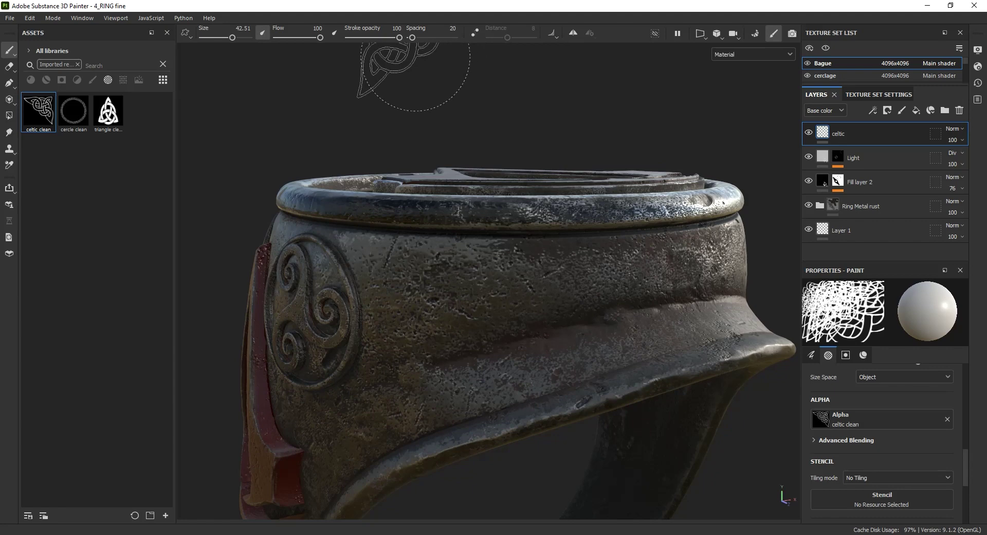
# Enable symmetry and resize the knot brush to 31.13, adjusting its placement beside the triskele medallion
pyautogui.click(573, 33)
pyautogui.keyDown('ctrl'); pyautogui.moveTo(466, 335); pyautogui.dragTo(463, 332, button='right'); pyautogui.keyUp('ctrl')
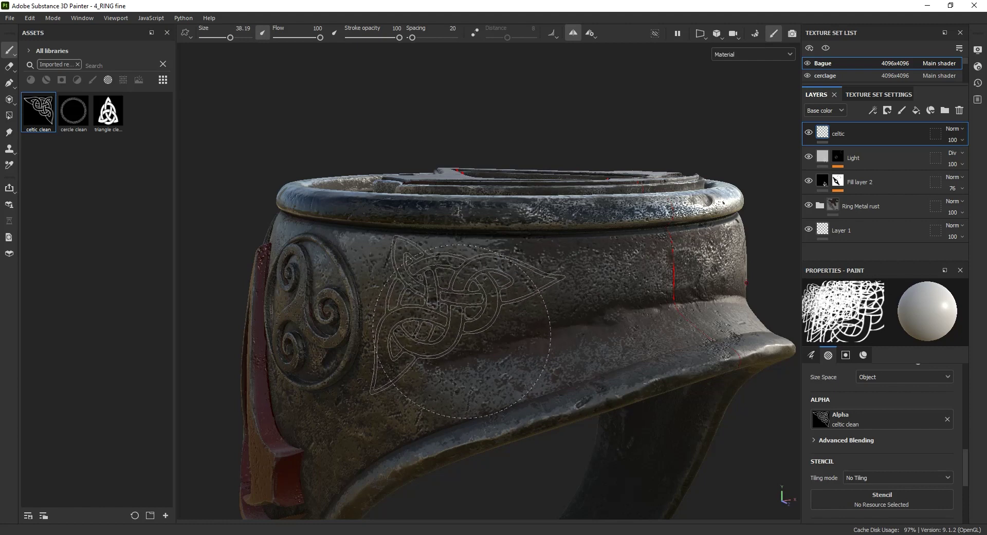
pyautogui.rightClick(450, 330)
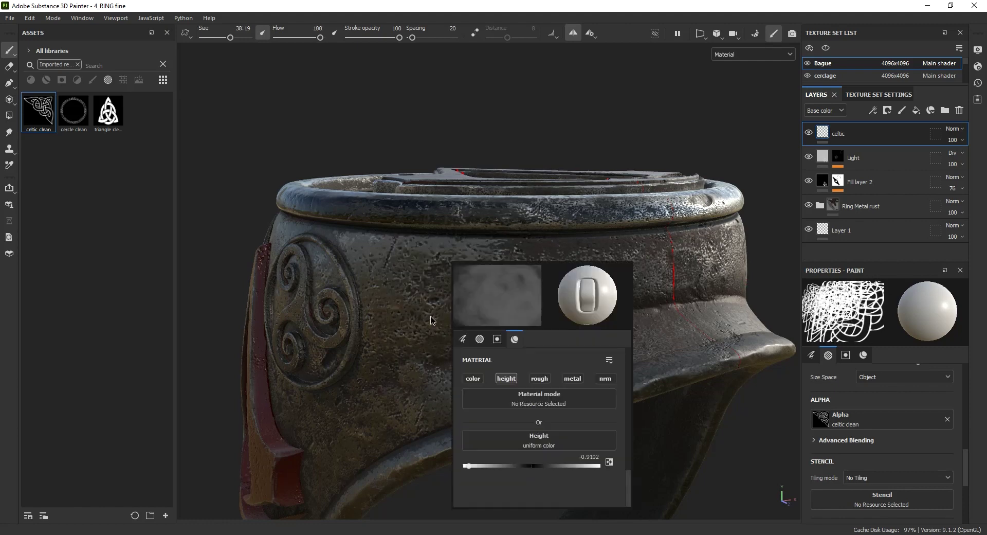
pyautogui.keyDown('ctrl'); pyautogui.moveTo(455, 324); pyautogui.dragTo(448, 319, button='right'); pyautogui.keyUp('ctrl')
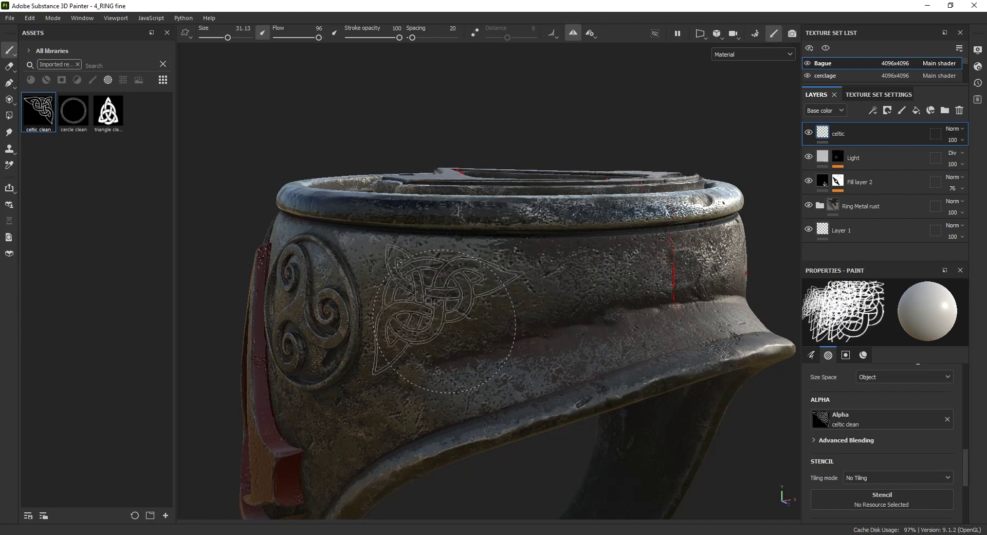
pyautogui.keyDown('ctrl'); pyautogui.moveTo(437, 322); pyautogui.dragTo(437, 319); pyautogui.keyUp('ctrl')
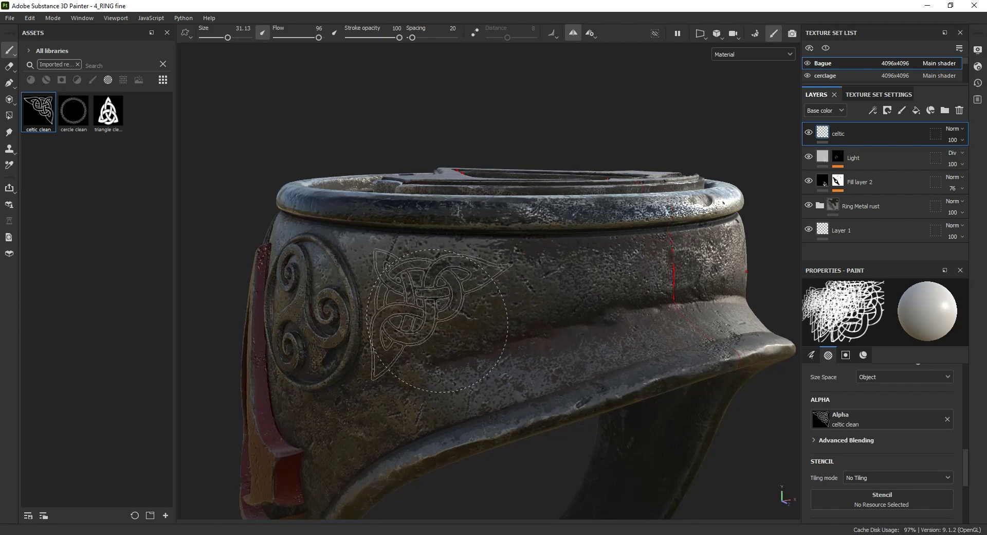
# Set the brush size to 27.48, rotate the celtic clean knot to fit beside the triskele, and stamp it with symmetry
pyautogui.moveTo(639, 345)
pyautogui.keyDown('alt'); pyautogui.mouseDown()
pyautogui.moveTo(584, 364)
pyautogui.moveTo(619, 381)
pyautogui.moveTo(697, 378)
pyautogui.moveTo(488, 391)
pyautogui.moveTo(765, 360)
pyautogui.moveTo(607, 342)
pyautogui.moveTo(576, 356)
pyautogui.mouseUp(); pyautogui.keyUp('alt')
pyautogui.keyDown('alt'); pyautogui.moveTo(512, 353); pyautogui.dragTo(506, 335); pyautogui.keyUp('alt')
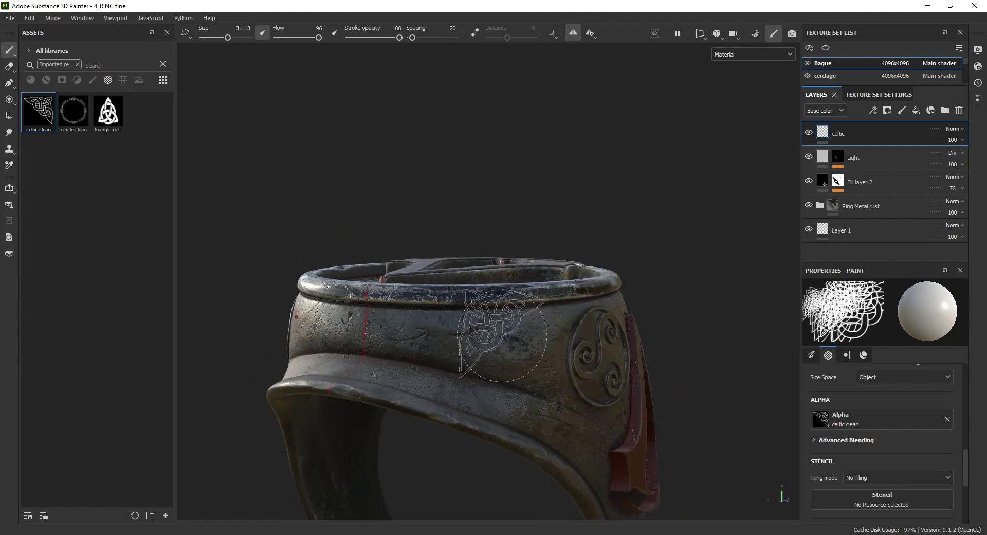
pyautogui.keyDown('alt'); pyautogui.moveTo(506, 335); pyautogui.dragTo(804, 392, button='right'); pyautogui.keyUp('alt')
pyautogui.keyDown('alt'); pyautogui.moveTo(570, 325); pyautogui.dragTo(475, 304, button='middle'); pyautogui.keyUp('alt')
pyautogui.moveTo(474, 303)
pyautogui.keyDown('alt'); pyautogui.mouseDown(button='right')
pyautogui.moveTo(497, 324)
pyautogui.moveTo(478, 333)
pyautogui.moveTo(490, 334)
pyautogui.mouseUp(button='right'); pyautogui.keyUp('alt')
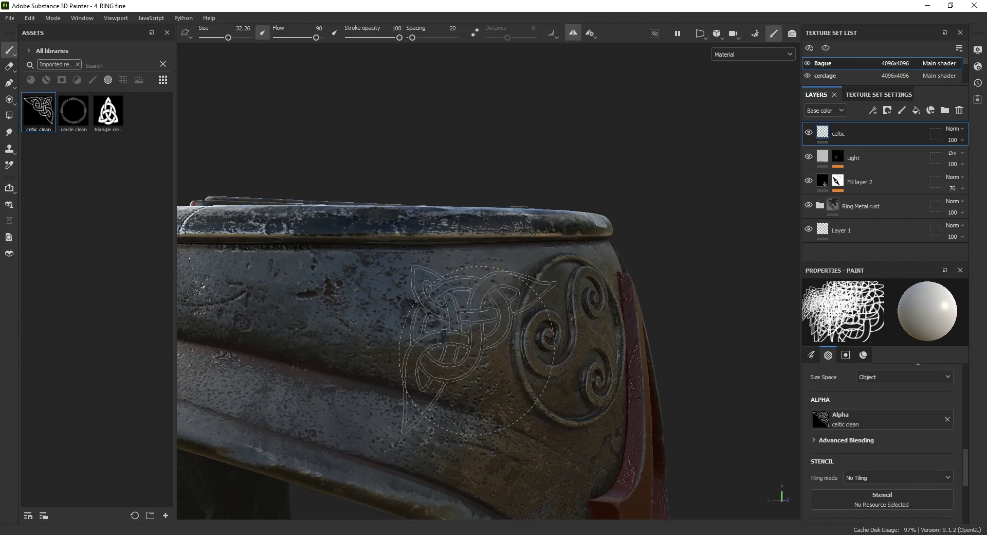
pyautogui.moveTo(429, 330)
pyautogui.keyDown('ctrl'); pyautogui.mouseDown(button='right')
pyautogui.moveTo(438, 329)
pyautogui.moveTo(419, 330)
pyautogui.mouseUp(button='right'); pyautogui.keyUp('ctrl')
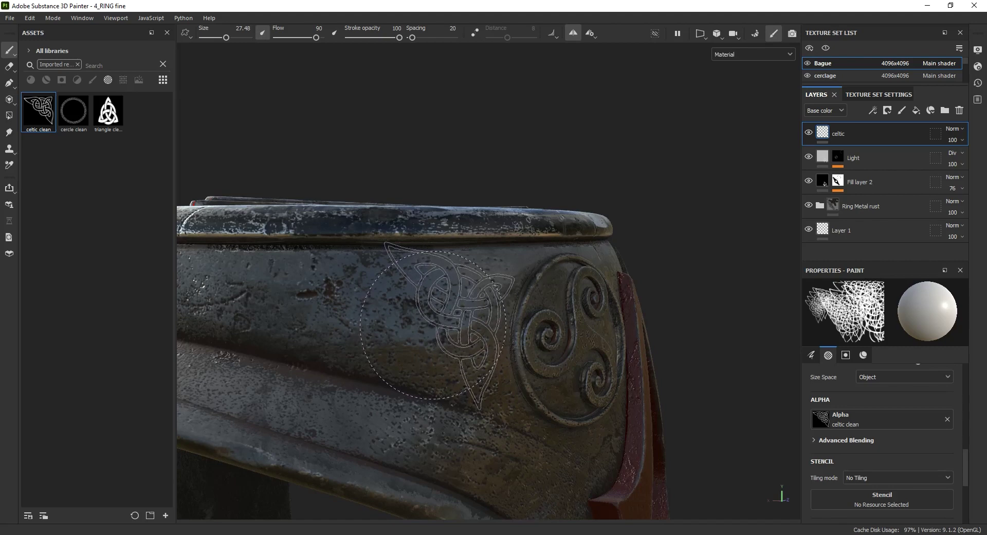
pyautogui.moveTo(439, 331)
pyautogui.keyDown('ctrl'); pyautogui.mouseDown()
pyautogui.moveTo(440, 322)
pyautogui.moveTo(429, 328)
pyautogui.mouseUp(); pyautogui.keyUp('ctrl')
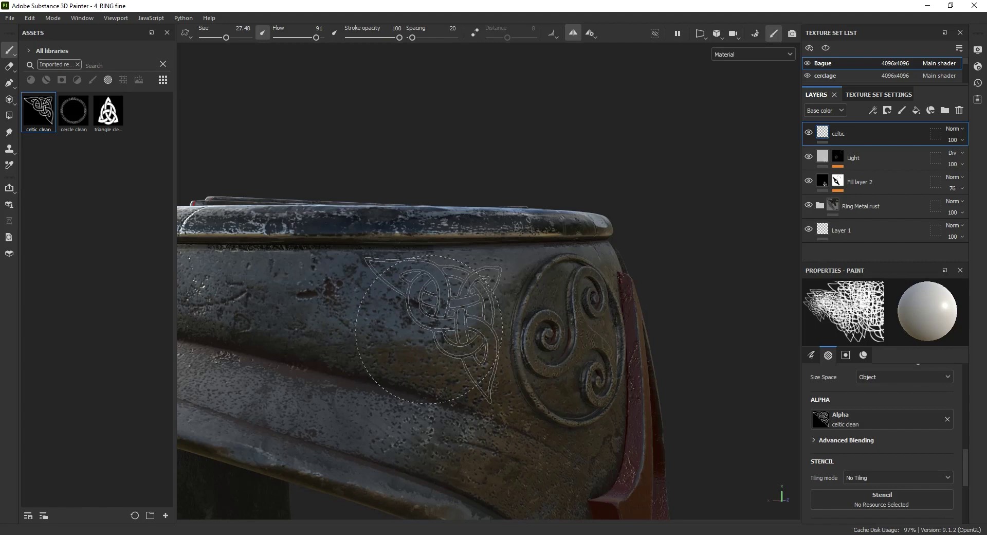
pyautogui.moveTo(662, 309)
pyautogui.keyDown('alt'); pyautogui.mouseDown()
pyautogui.moveTo(555, 289)
pyautogui.moveTo(616, 305)
pyautogui.mouseUp(); pyautogui.keyUp('alt')
pyautogui.scroll(-5, 616, 305)
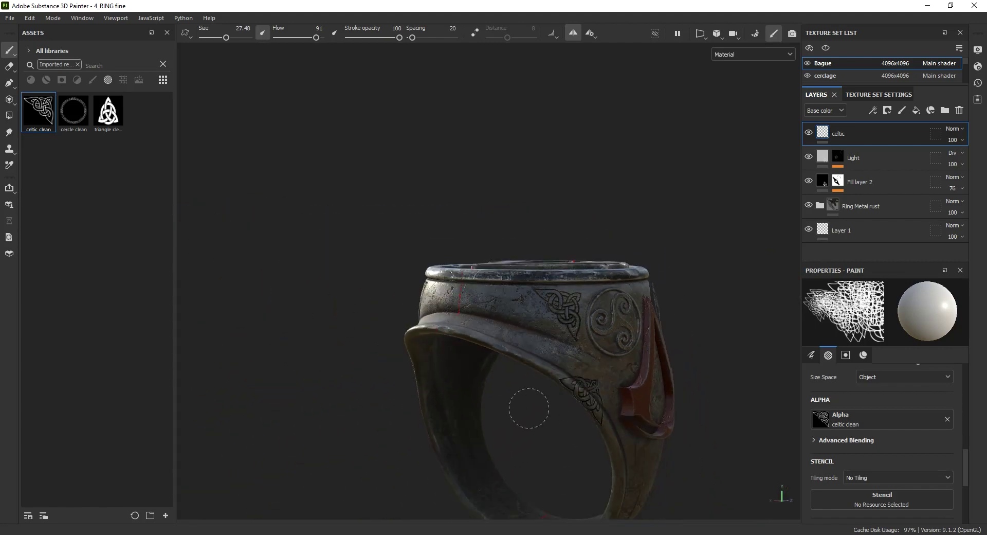
# Examine the mirrored knot stamps beside the triskele medallions up close and all around the ring
pyautogui.keyDown('alt'); pyautogui.moveTo(438, 435); pyautogui.dragTo(868, 405); pyautogui.keyUp('alt')
pyautogui.keyDown('alt'); pyautogui.moveTo(664, 397); pyautogui.dragTo(739, 405); pyautogui.keyUp('alt')
pyautogui.scroll(5, 462, 362)
pyautogui.keyDown('alt'); pyautogui.moveTo(437, 344); pyautogui.dragTo(592, 460, button='middle'); pyautogui.keyUp('alt')
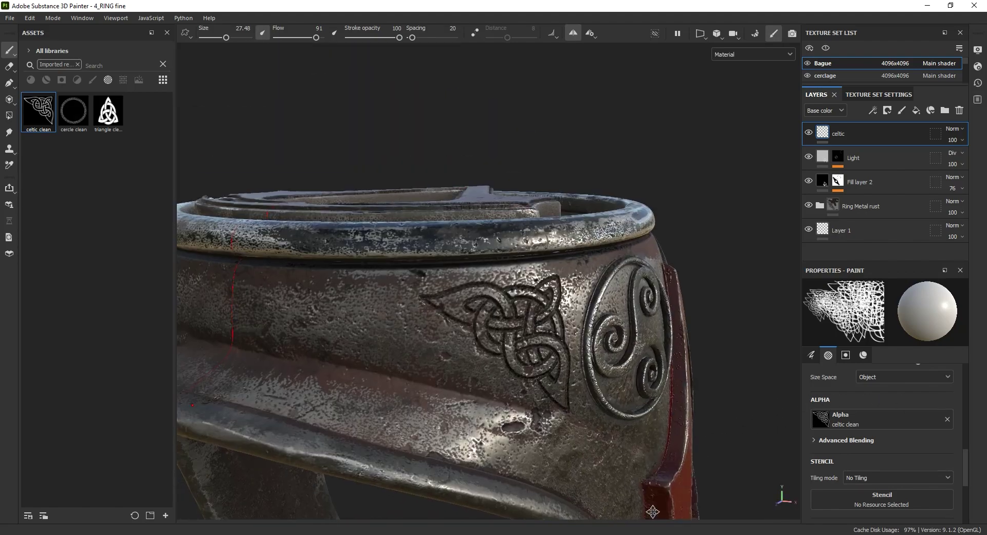
pyautogui.scroll(4, 498, 399)
pyautogui.scroll(-8, 498, 399)
pyautogui.keyDown('alt'); pyautogui.moveTo(498, 399); pyautogui.dragTo(585, 451); pyautogui.keyUp('alt')
pyautogui.keyDown('alt'); pyautogui.moveTo(478, 427); pyautogui.dragTo(546, 280); pyautogui.keyUp('alt')
pyautogui.scroll(-3, 547, 279)
pyautogui.moveTo(465, 346)
pyautogui.keyDown('alt'); pyautogui.mouseDown()
pyautogui.moveTo(439, 377)
pyautogui.moveTo(311, 366)
pyautogui.moveTo(306, 377)
pyautogui.moveTo(370, 378)
pyautogui.moveTo(514, 262)
pyautogui.mouseUp(); pyautogui.keyUp('alt')
pyautogui.keyDown('alt'); pyautogui.moveTo(628, 269); pyautogui.dragTo(824, 295); pyautogui.keyUp('alt')
pyautogui.scroll(-5, 591, 316)
pyautogui.moveTo(591, 315)
pyautogui.keyDown('alt'); pyautogui.mouseDown()
pyautogui.moveTo(661, 286)
pyautogui.moveTo(778, 283)
pyautogui.moveTo(723, 304)
pyautogui.moveTo(324, 289)
pyautogui.moveTo(350, 312)
pyautogui.mouseUp(); pyautogui.keyUp('alt')
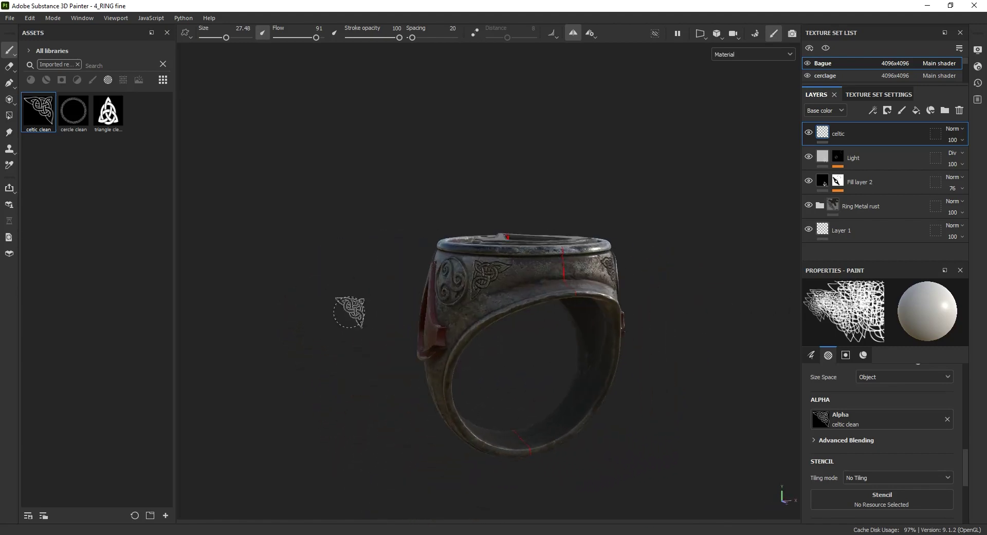
pyautogui.scroll(5, 536, 412)
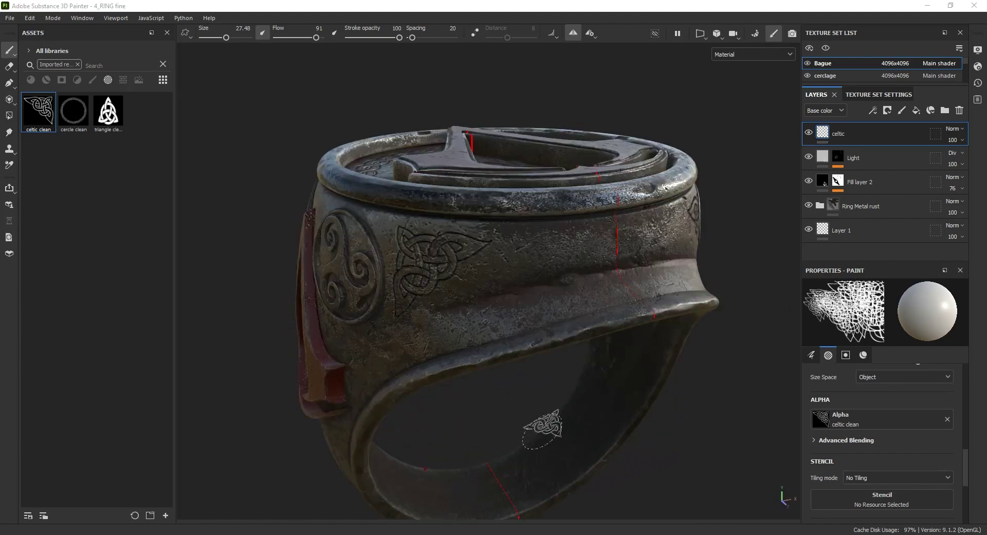
pyautogui.click(9, 18)
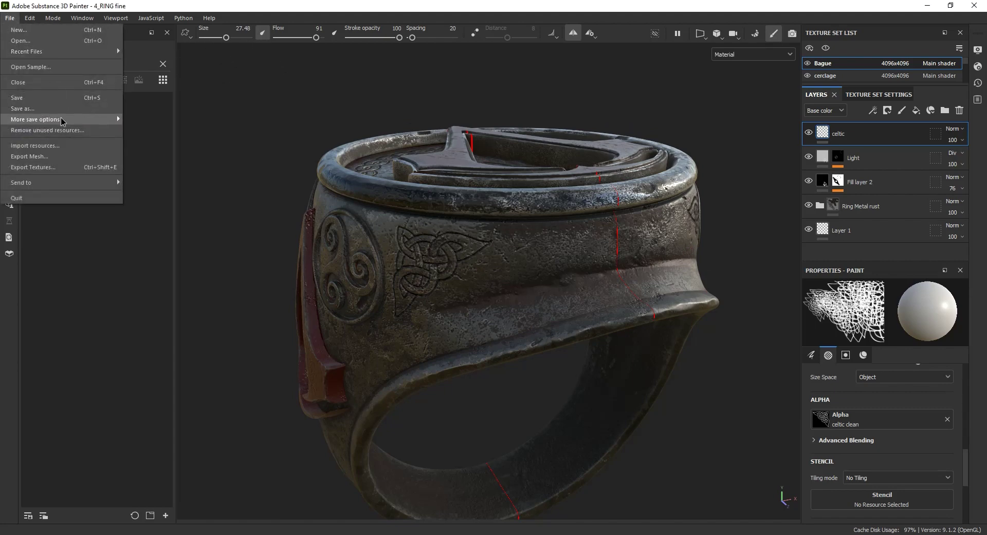
pyautogui.click(35, 145)
pyautogui.click(571, 413)
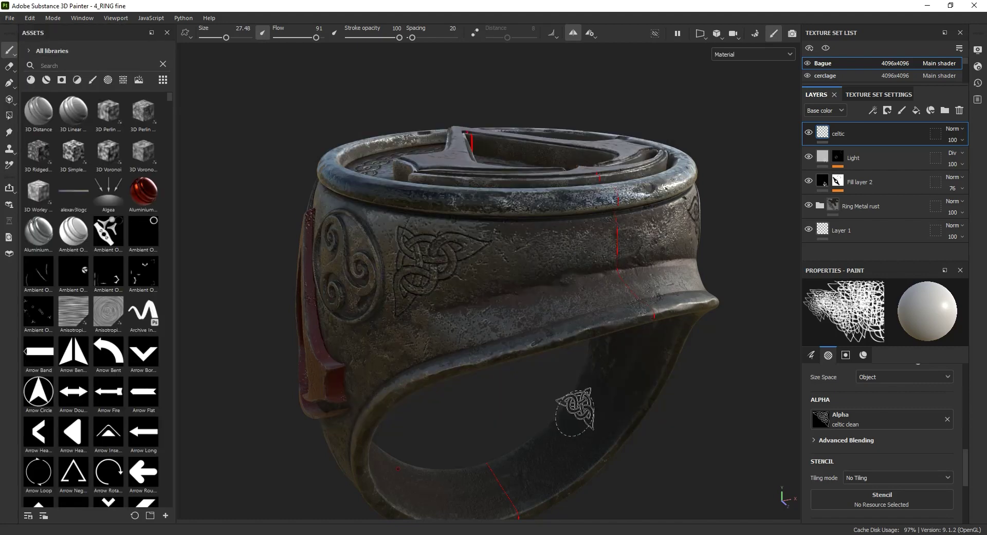
# Import Scribe.jpg from the REF folder as an alpha resource
pyautogui.click(9, 18)
pyautogui.click(35, 146)
pyautogui.doubleClick(768, 203)
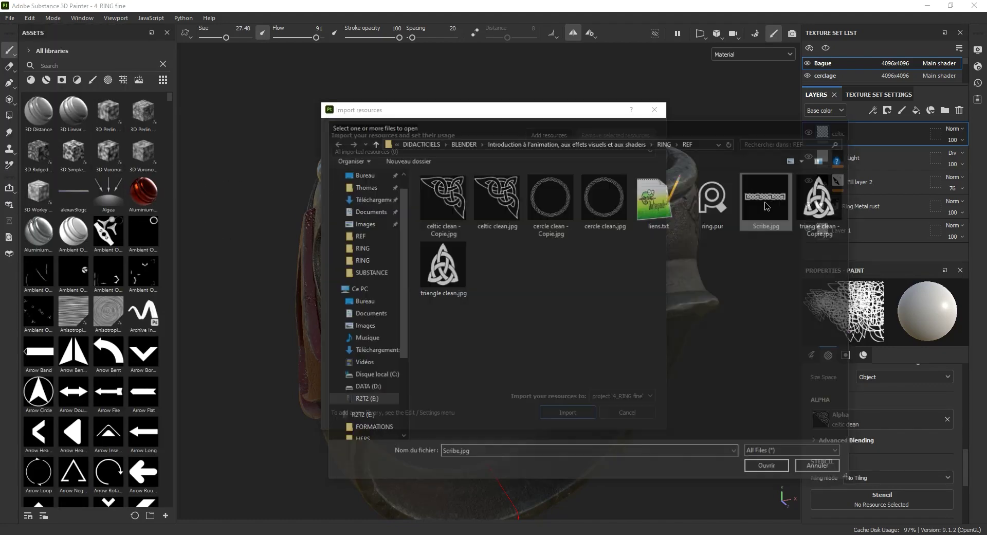
pyautogui.click(618, 171)
pyautogui.click(620, 177)
pyautogui.click(621, 396)
pyautogui.click(621, 399)
pyautogui.click(563, 414)
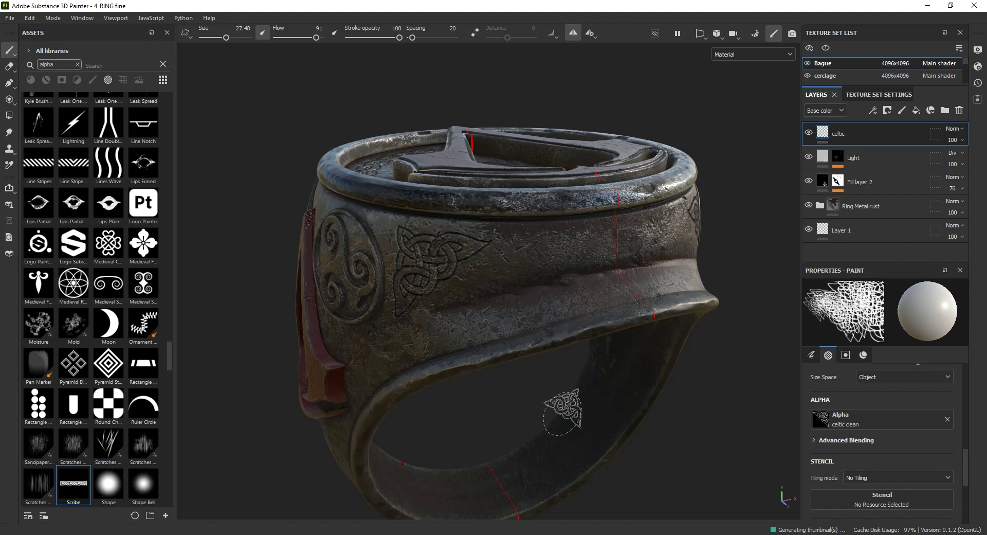
# Search the alpha assets for "scr" and assign Scribe as the brush alpha
pyautogui.click(116, 65)
pyautogui.write('scr')
pyautogui.moveTo(73, 311); pyautogui.dragTo(876, 423)
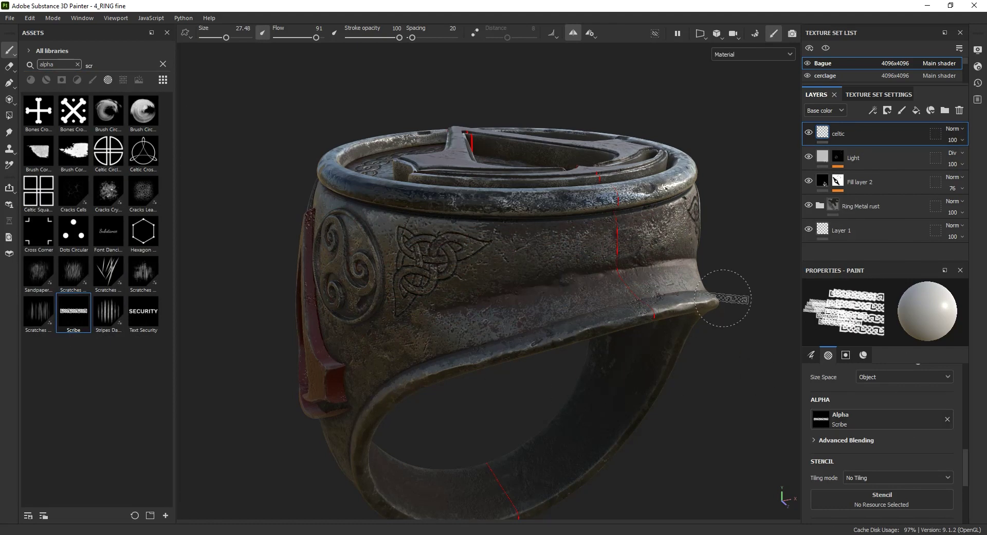
# Turn off symmetry and stamp the Scribe braid between the two knots on the band, using a brush size of 65.98
pyautogui.keyDown('alt'); pyautogui.moveTo(726, 299); pyautogui.dragTo(645, 288); pyautogui.keyUp('alt')
pyautogui.click(574, 34)
pyautogui.keyDown('alt'); pyautogui.keyDown('shift'); pyautogui.moveTo(647, 254); pyautogui.dragTo(756, 412); pyautogui.keyUp('shift'); pyautogui.keyUp('alt')
pyautogui.keyDown('alt'); pyautogui.moveTo(578, 255); pyautogui.dragTo(471, 239, button='middle'); pyautogui.keyUp('alt')
pyautogui.keyDown('alt'); pyautogui.moveTo(442, 239); pyautogui.dragTo(520, 231, button='right'); pyautogui.keyUp('alt')
pyautogui.moveTo(468, 232)
pyautogui.keyDown('alt'); pyautogui.mouseDown()
pyautogui.moveTo(519, 232)
pyautogui.moveTo(452, 231)
pyautogui.moveTo(465, 230)
pyautogui.mouseUp(); pyautogui.keyUp('alt')
pyautogui.keyDown('alt'); pyautogui.moveTo(722, 265); pyautogui.dragTo(734, 249); pyautogui.keyUp('alt')
pyautogui.keyDown('ctrl'); pyautogui.moveTo(471, 233); pyautogui.dragTo(472, 234, button='right'); pyautogui.keyUp('ctrl')
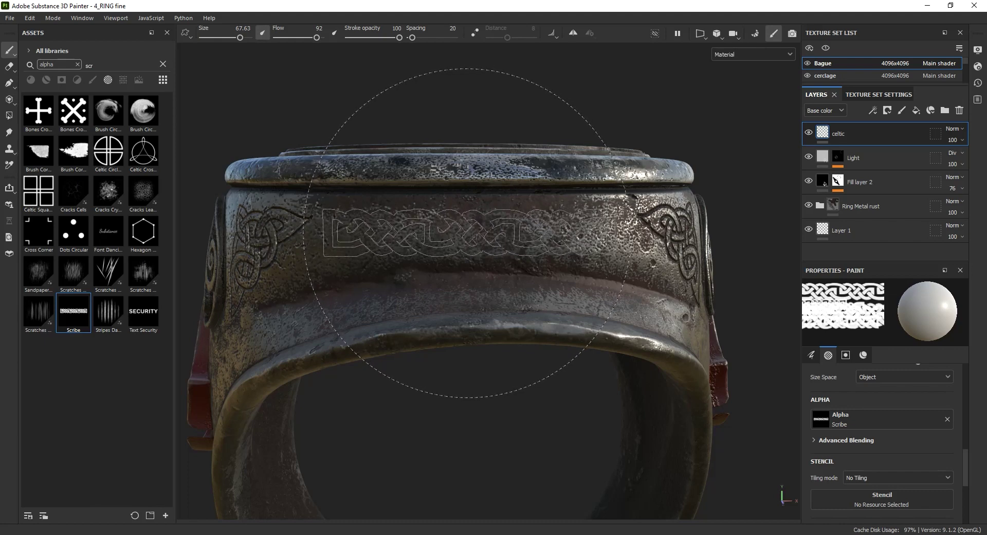
pyautogui.press('[')
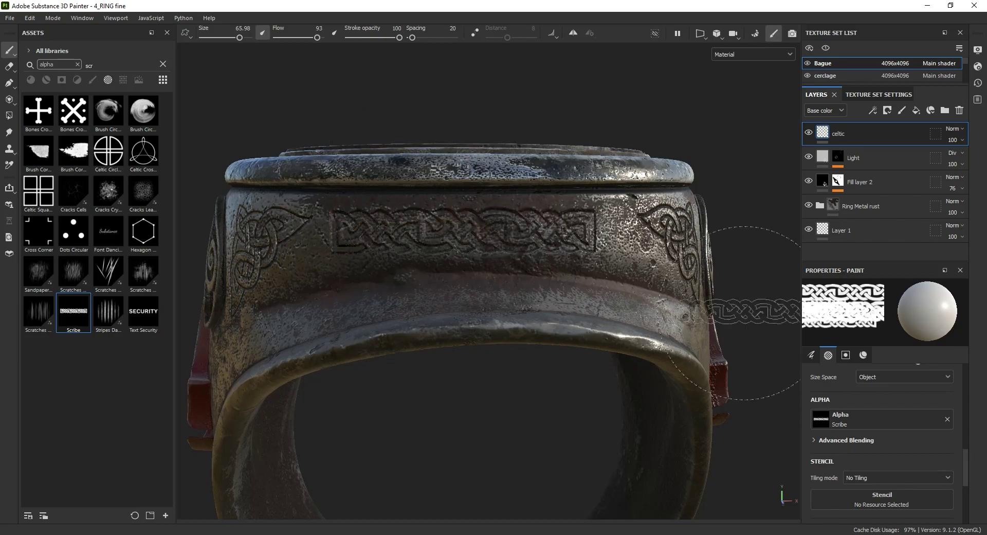
pyautogui.click(474, 231)
# Set the brush size to 73.32 and stamp the Scribe braid between the two knots on the opposite side of the band
pyautogui.moveTo(780, 403)
pyautogui.keyDown('alt'); pyautogui.mouseDown()
pyautogui.moveTo(727, 308)
pyautogui.moveTo(584, 308)
pyautogui.mouseUp(); pyautogui.keyUp('alt')
pyautogui.scroll(5, 773, 362)
pyautogui.keyDown('alt'); pyautogui.keyDown('shift'); pyautogui.moveTo(773, 362); pyautogui.dragTo(425, 303); pyautogui.keyUp('shift'); pyautogui.keyUp('alt')
pyautogui.keyDown('ctrl'); pyautogui.moveTo(420, 304); pyautogui.dragTo(432, 305, button='right'); pyautogui.keyUp('ctrl')
pyautogui.click(422, 305)
pyautogui.keyDown('alt'); pyautogui.moveTo(422, 305); pyautogui.dragTo(425, 340); pyautogui.keyUp('alt')
pyautogui.keyDown('alt'); pyautogui.moveTo(696, 353); pyautogui.dragTo(720, 391); pyautogui.keyUp('alt')
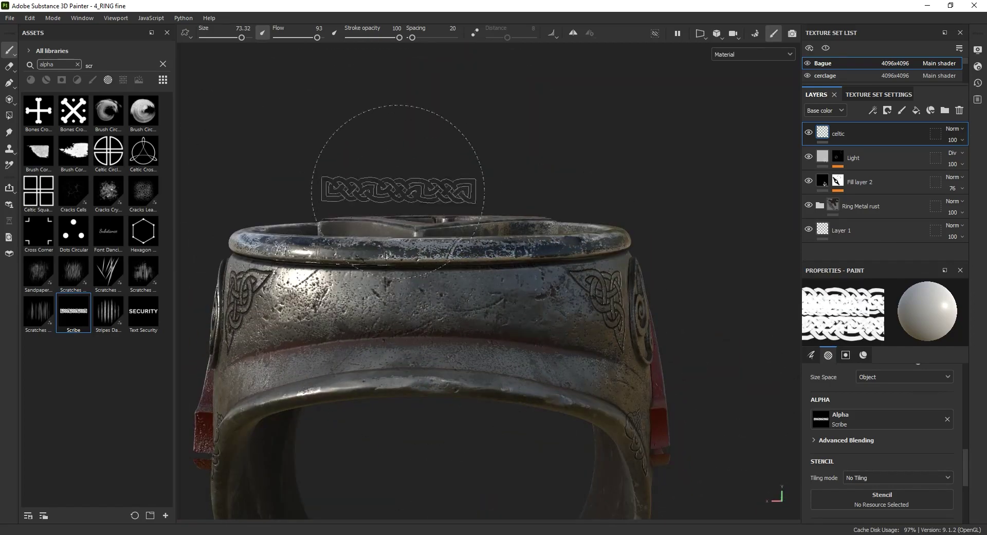
pyautogui.keyDown('alt'); pyautogui.moveTo(396, 137); pyautogui.dragTo(436, 257); pyautogui.keyUp('alt')
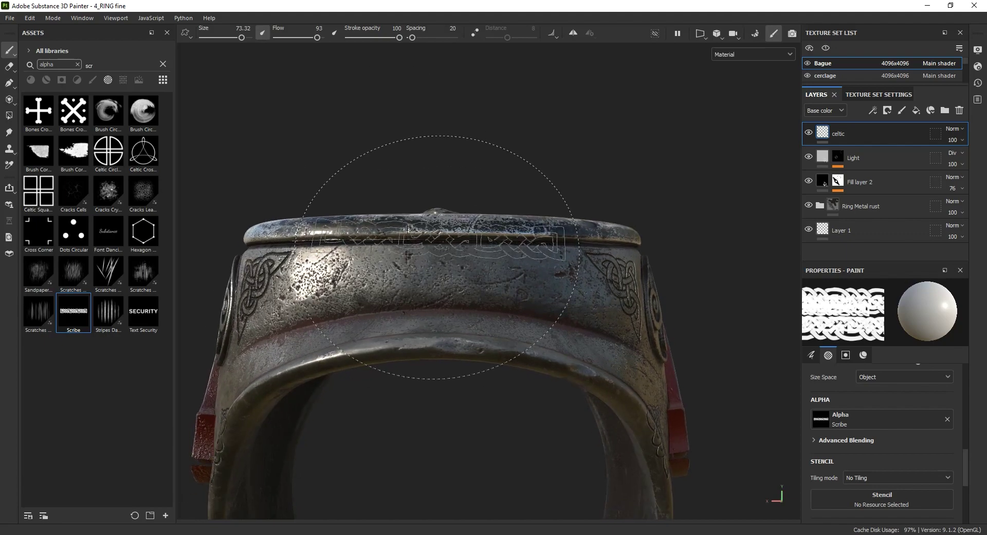
pyautogui.click(412, 283)
# Try stamping the Scribe braid again between the knots from an adjusted angle, and undo the last stamp
pyautogui.keyDown('alt'); pyautogui.moveTo(650, 176); pyautogui.dragTo(401, 308); pyautogui.keyUp('alt')
pyautogui.click(445, 241)
pyautogui.keyDown('alt'); pyautogui.moveTo(643, 340); pyautogui.dragTo(864, 355); pyautogui.keyUp('alt')
pyautogui.hotkey('ctrl', 'z')
# Add an empty filter effect to the celtic layer of the Bague texture set
pyautogui.keyDown('alt'); pyautogui.moveTo(658, 299); pyautogui.dragTo(602, 220); pyautogui.keyUp('alt')
pyautogui.keyDown('alt'); pyautogui.moveTo(657, 259); pyautogui.dragTo(807, 307); pyautogui.keyUp('alt')
pyautogui.scroll(3, 678, 307)
pyautogui.scroll(-3, 590, 256)
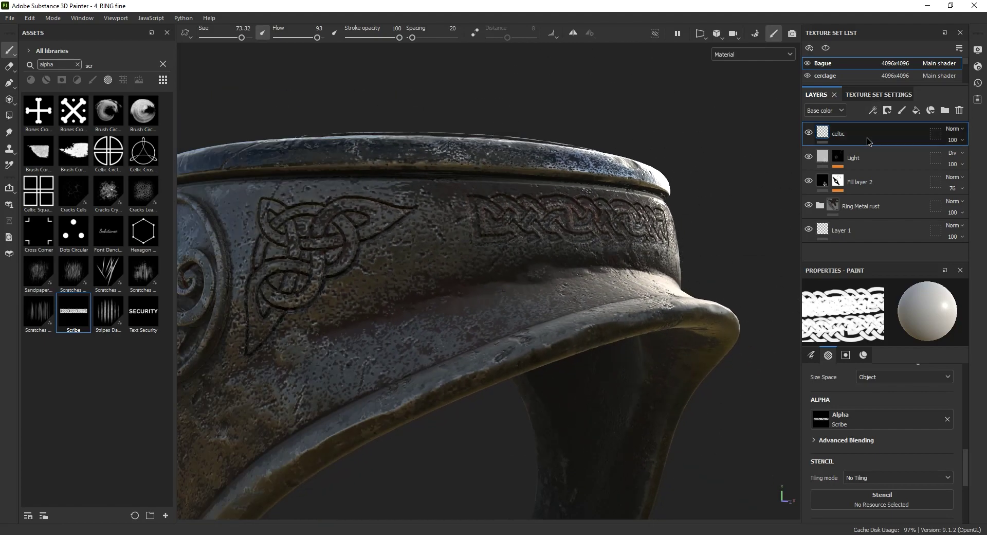
pyautogui.rightClick(874, 140)
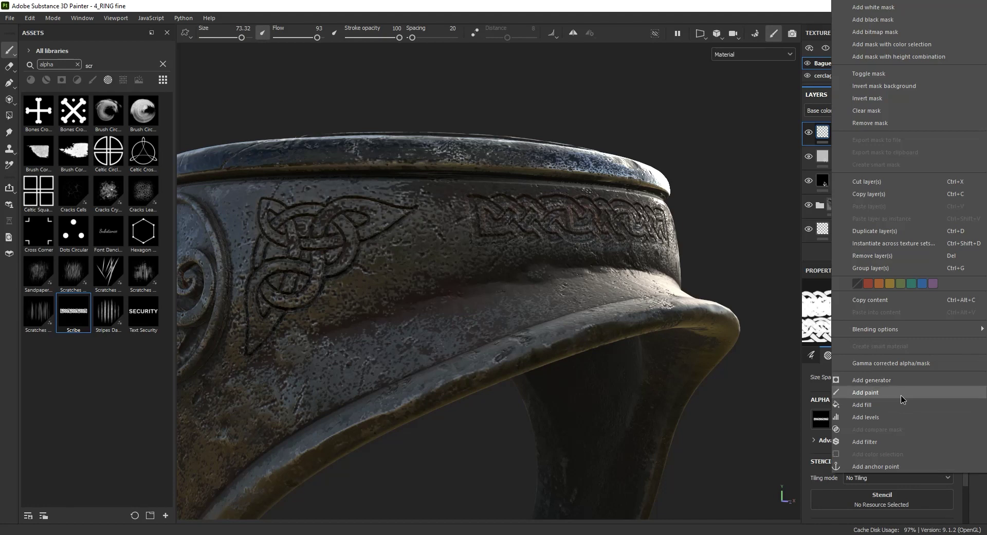
pyautogui.click(878, 442)
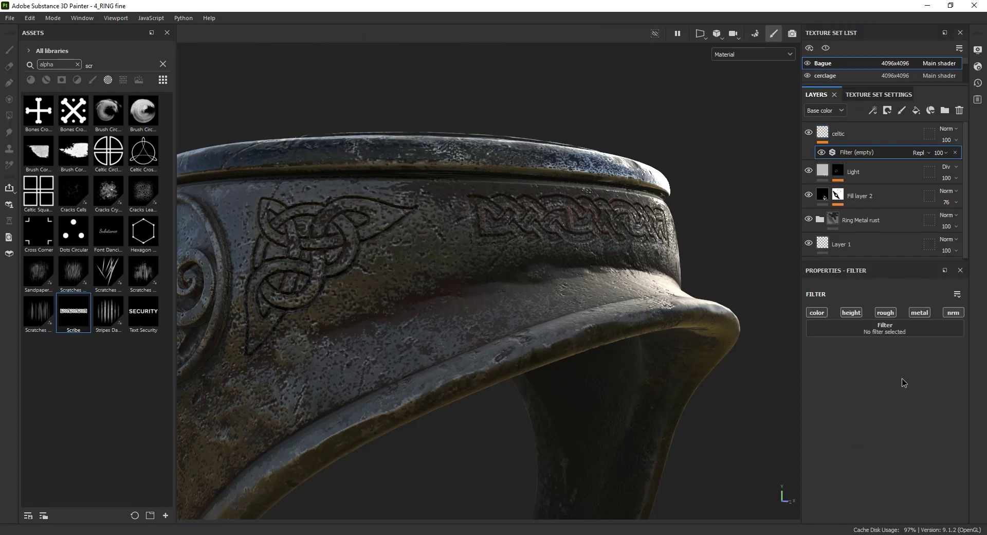
# Assign the Blur filter to the empty filter effect on the celtic layer of the Bague texture set
pyautogui.click(890, 331)
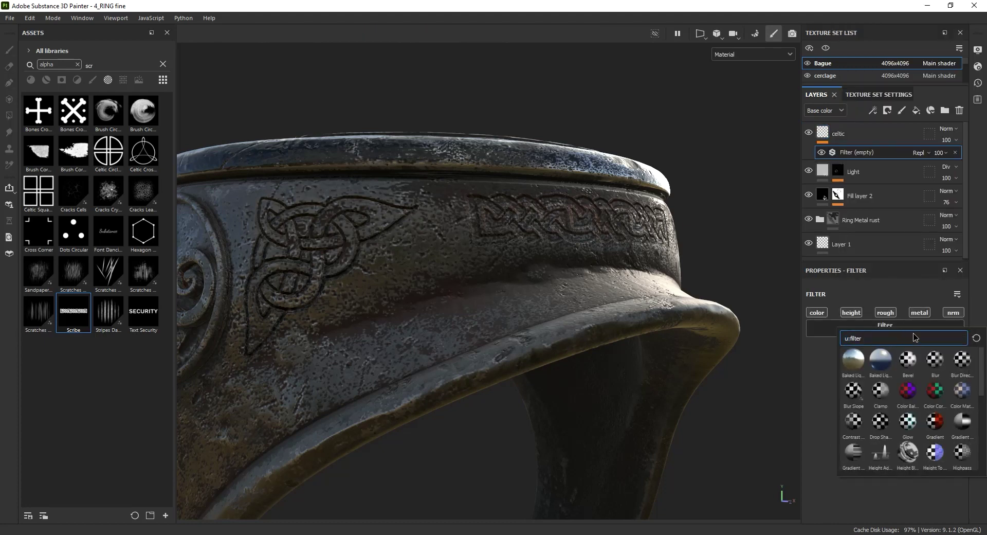
pyautogui.write('gaussi')
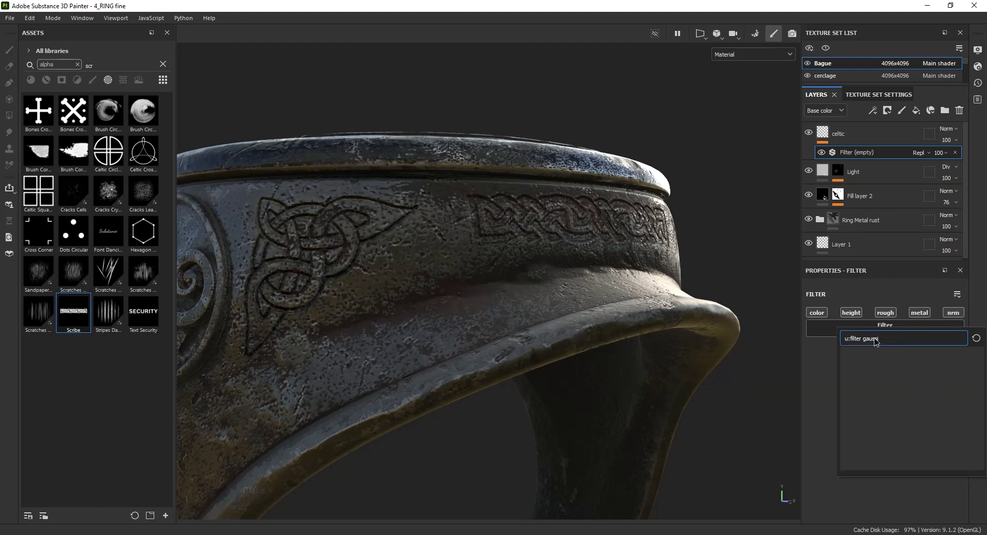
pyautogui.press('BackSpace')
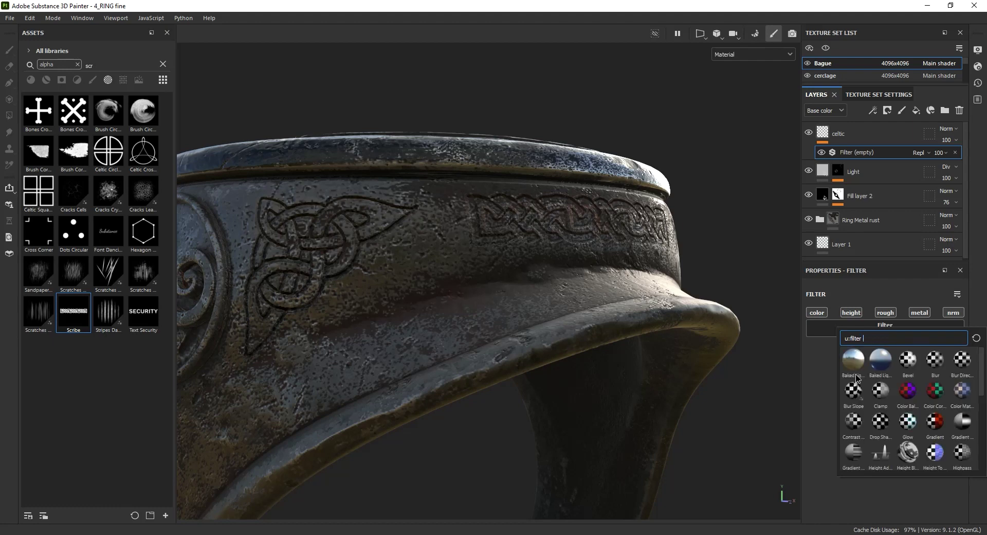
pyautogui.write('blu')
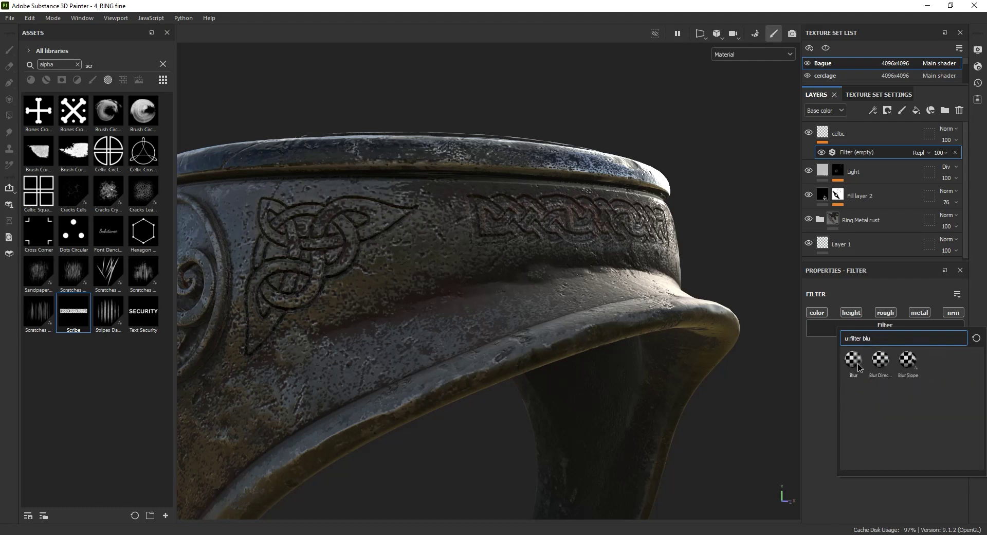
pyautogui.click(854, 361)
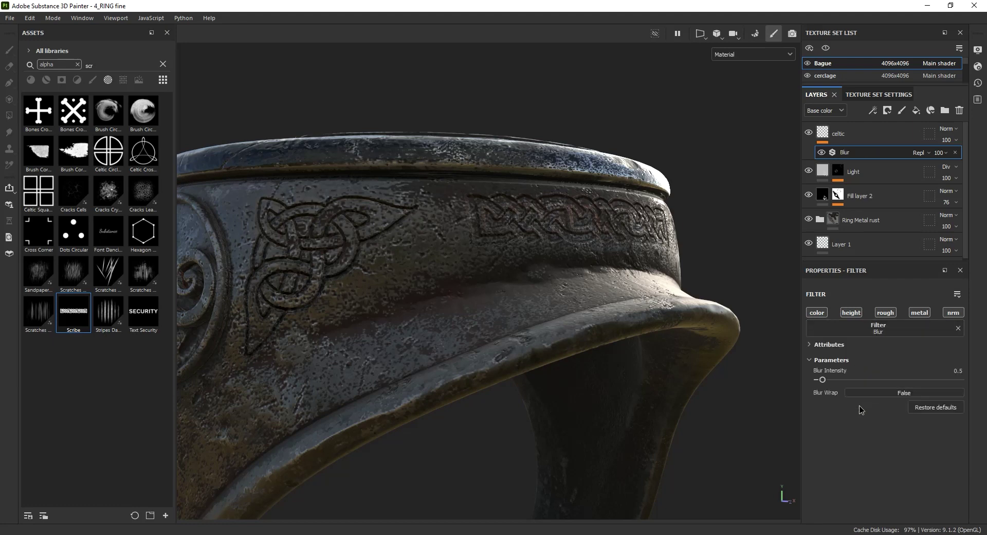
# Set the Blur filter's intensity to 0.06, judging the softening on the band's Celtic knot up close
pyautogui.scroll(2, 687, 246)
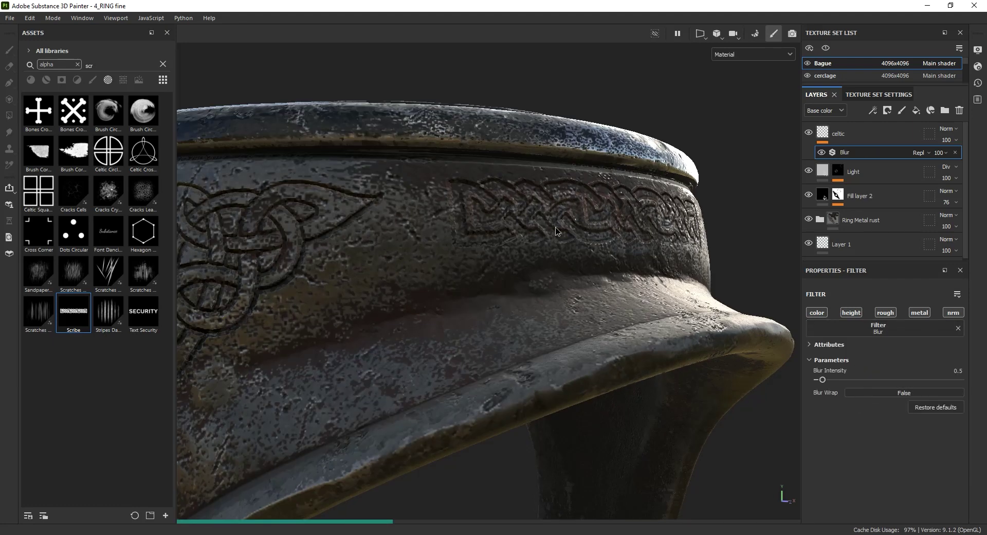
pyautogui.keyDown('alt'); pyautogui.moveTo(556, 231); pyautogui.dragTo(612, 229); pyautogui.keyUp('alt')
pyautogui.keyDown('alt'); pyautogui.moveTo(565, 257); pyautogui.dragTo(703, 250); pyautogui.keyUp('alt')
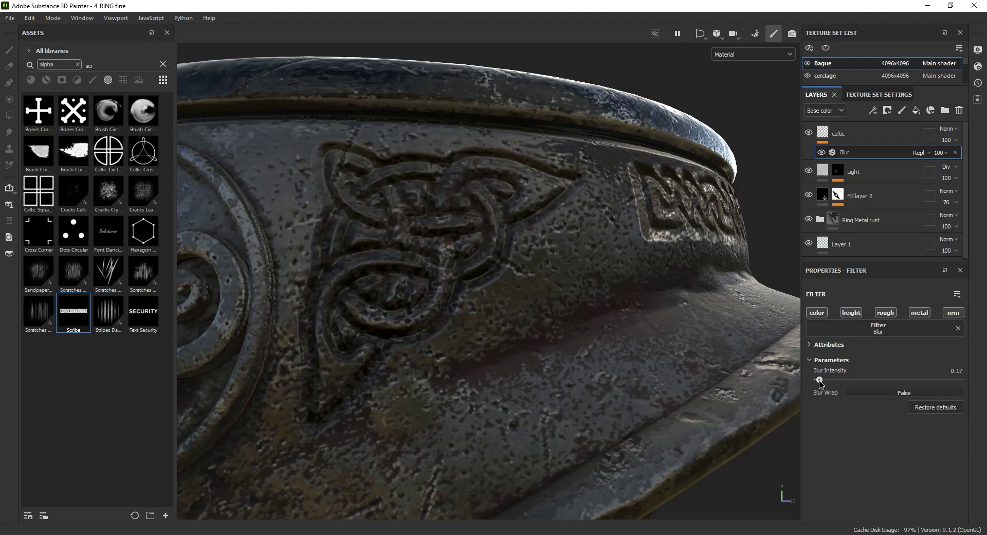
pyautogui.moveTo(820, 381); pyautogui.dragTo(818, 382)
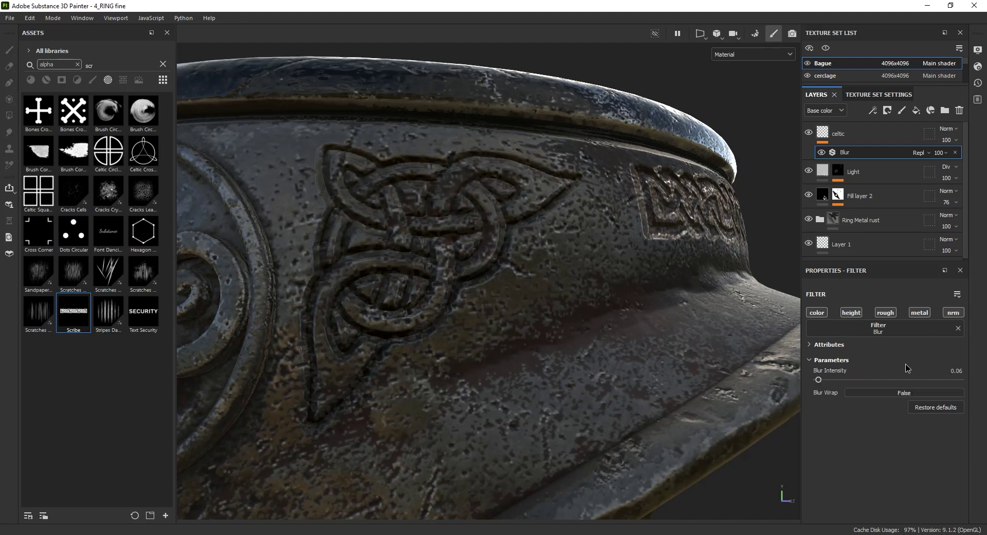
# Compare the band's engravings with and without the Blur filter and check the celtic layer's base color opacity
pyautogui.click(821, 153)
pyautogui.click(820, 152)
pyautogui.keyDown('alt'); pyautogui.moveTo(534, 204); pyautogui.dragTo(561, 190, button='right'); pyautogui.keyUp('alt')
pyautogui.keyDown('alt'); pyautogui.moveTo(607, 221); pyautogui.dragTo(587, 270); pyautogui.keyUp('alt')
pyautogui.keyDown('alt'); pyautogui.moveTo(643, 281); pyautogui.dragTo(683, 328); pyautogui.keyUp('alt')
pyautogui.scroll(3, 686, 303)
pyautogui.keyDown('alt'); pyautogui.moveTo(674, 299); pyautogui.dragTo(684, 296, button='middle'); pyautogui.keyUp('alt')
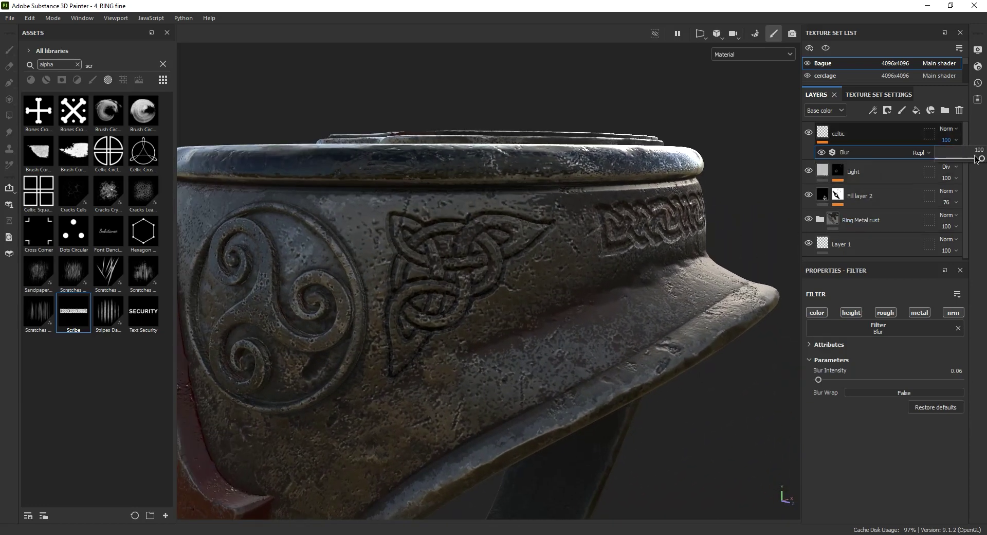
pyautogui.moveTo(977, 159); pyautogui.dragTo(980, 160)
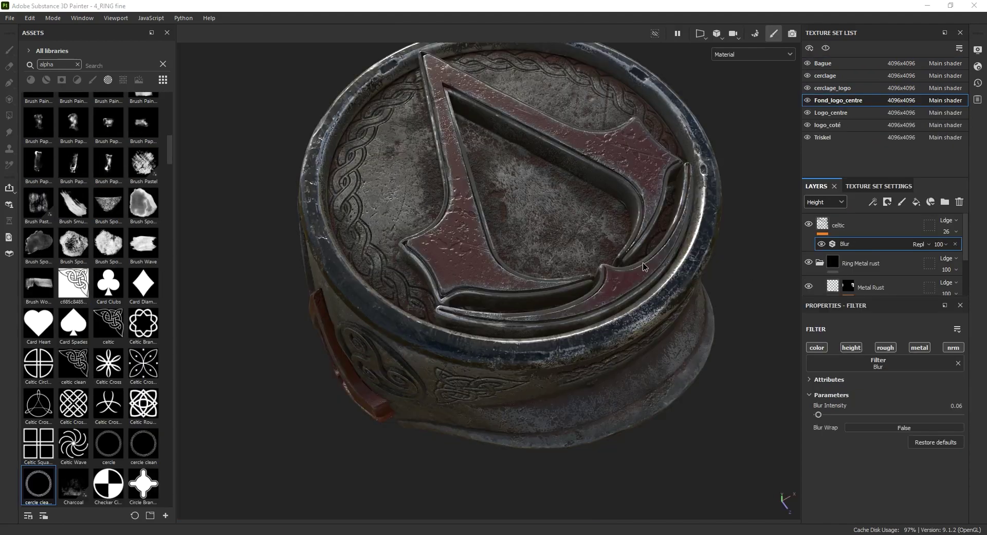
# Set the height channel opacity of the celtic layer in the Fond_logo_centre texture set to 30
pyautogui.scroll(5, 589, 263)
pyautogui.keyDown('alt'); pyautogui.moveTo(471, 233); pyautogui.dragTo(526, 277, button='middle'); pyautogui.keyUp('alt')
pyautogui.keyDown('alt'); pyautogui.moveTo(525, 276); pyautogui.dragTo(468, 292); pyautogui.keyUp('alt')
pyautogui.keyDown('alt'); pyautogui.moveTo(468, 292); pyautogui.dragTo(478, 288, button='middle'); pyautogui.keyUp('alt')
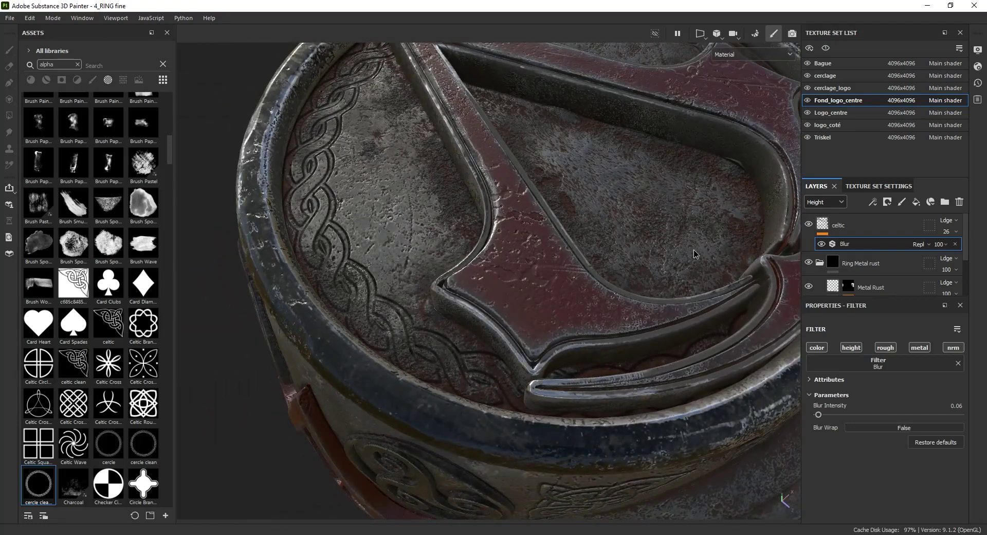
pyautogui.click(822, 204)
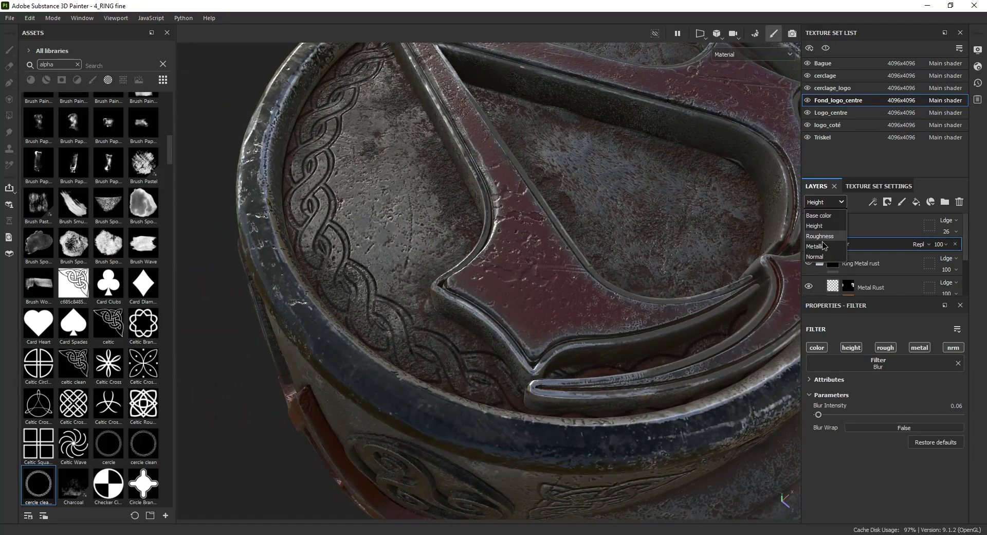
pyautogui.click(820, 216)
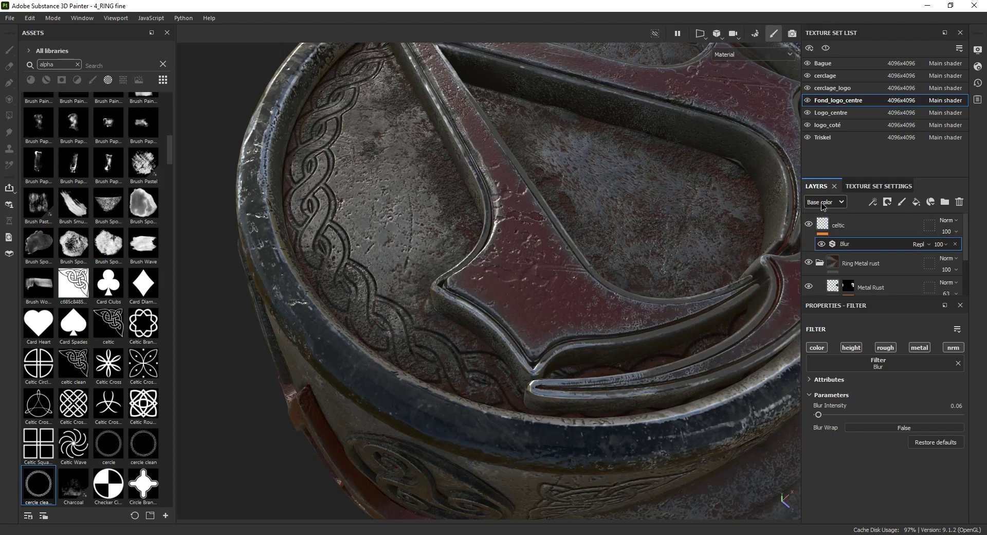
pyautogui.click(823, 204)
pyautogui.click(818, 225)
pyautogui.click(946, 232)
pyautogui.moveTo(947, 250); pyautogui.dragTo(968, 273)
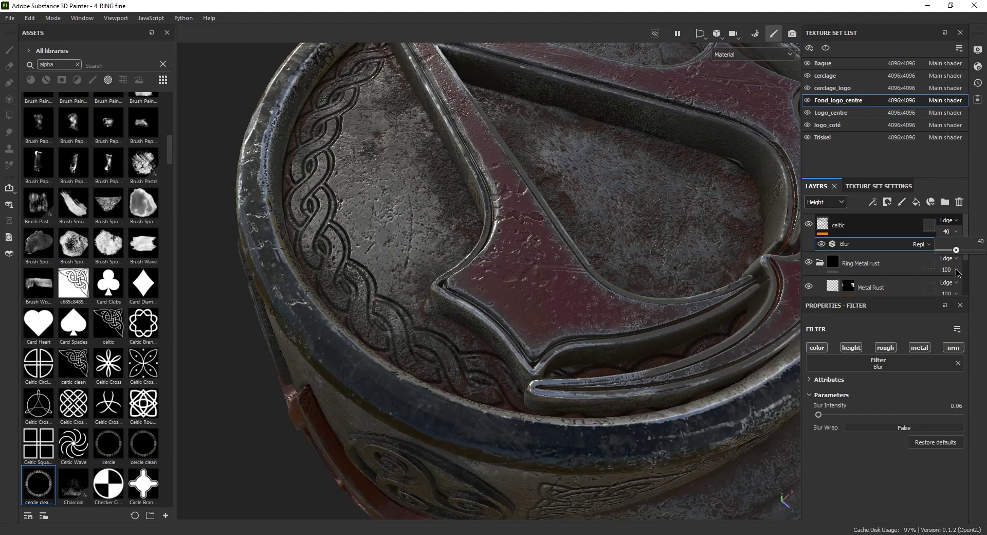
# Select the Bague texture set, compare its celtic layer shown and hidden, and lower that layer's height opacity to 17
pyautogui.keyDown('alt'); pyautogui.moveTo(622, 333); pyautogui.dragTo(556, 111, button='middle'); pyautogui.keyUp('alt')
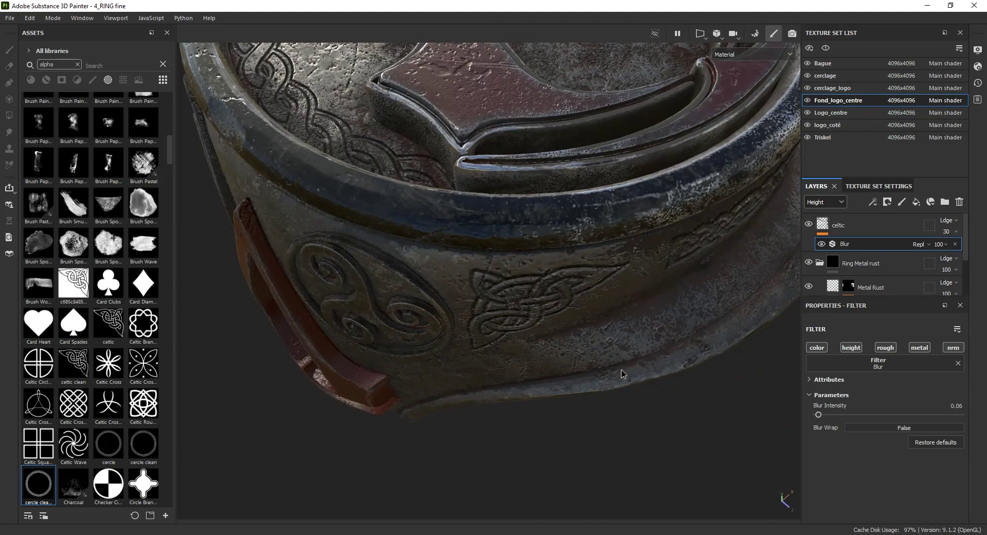
pyautogui.keyDown('ctrl'); pyautogui.keyDown('alt'); pyautogui.rightClick(650, 366); pyautogui.keyUp('alt'); pyautogui.keyUp('ctrl')
pyautogui.keyDown('alt'); pyautogui.moveTo(628, 408); pyautogui.dragTo(644, 365); pyautogui.keyUp('alt')
pyautogui.keyDown('alt'); pyautogui.moveTo(644, 365); pyautogui.dragTo(565, 351, button='middle'); pyautogui.keyUp('alt')
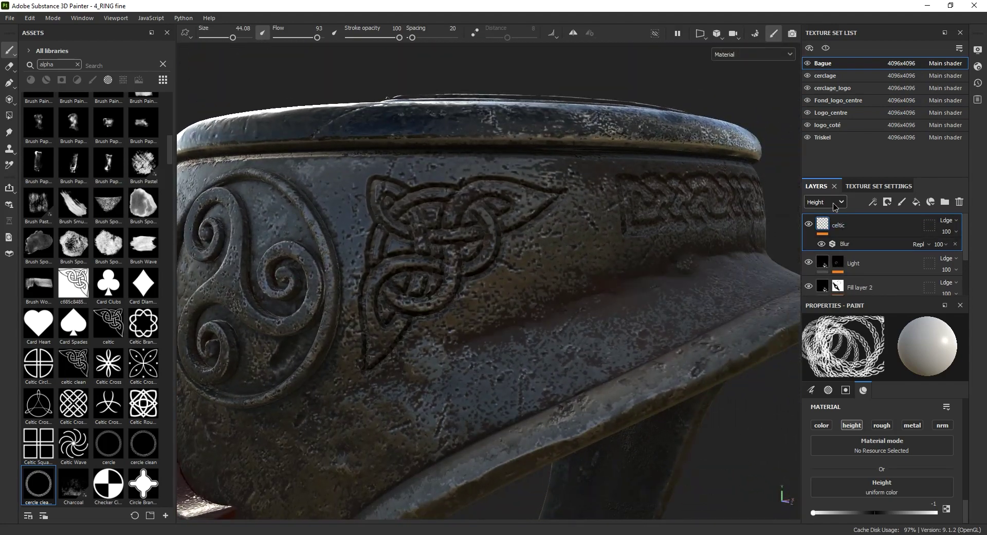
pyautogui.click(809, 225)
pyautogui.click(809, 224)
pyautogui.click(957, 236)
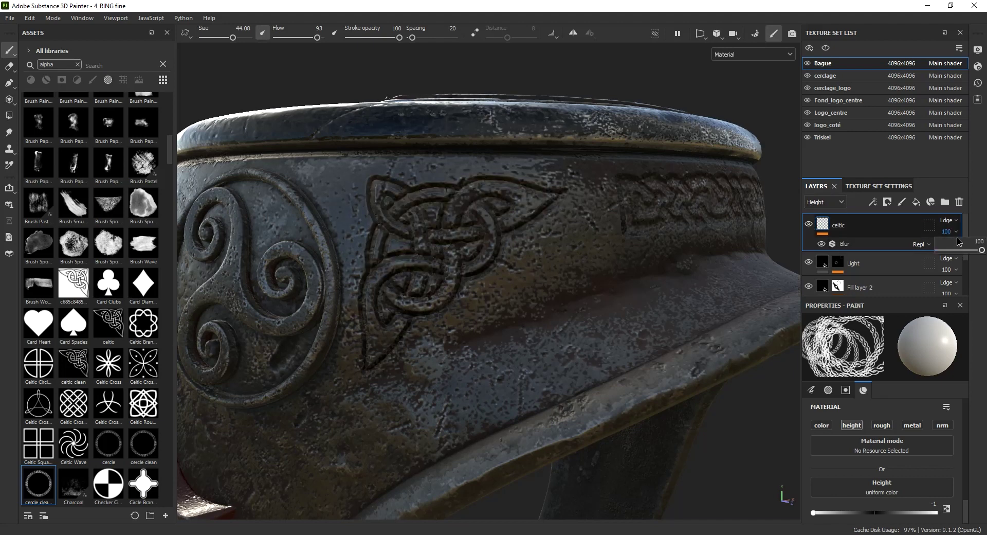
pyautogui.moveTo(978, 251); pyautogui.dragTo(947, 254)
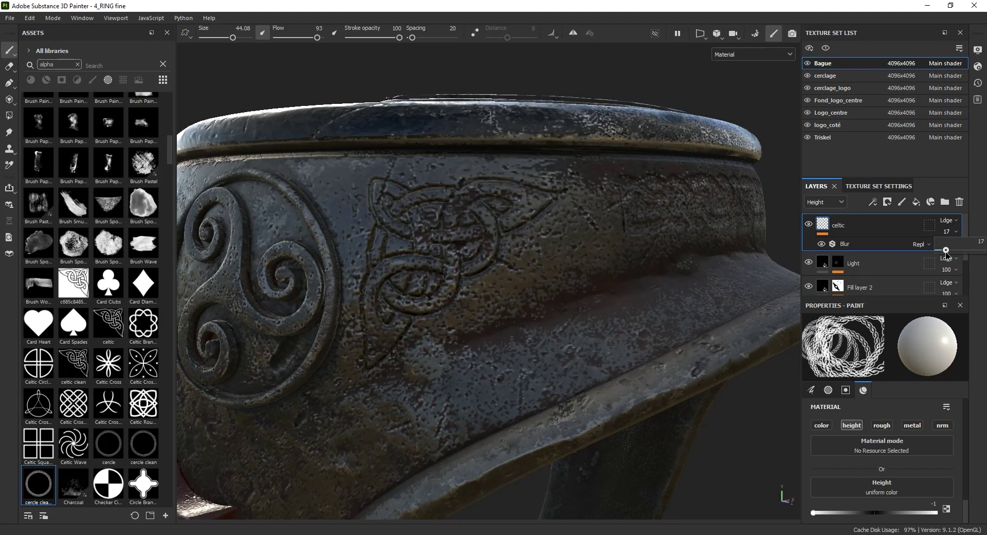